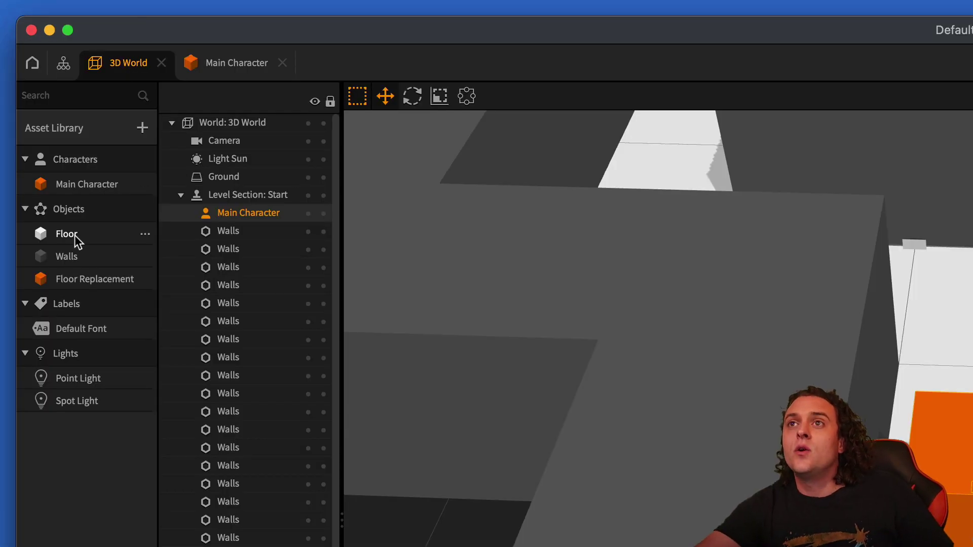
In the Floor's node map, change the Start node's Affected Asset from All to Main Character
{"action": "double_click", "coordinate": [42, 122]}
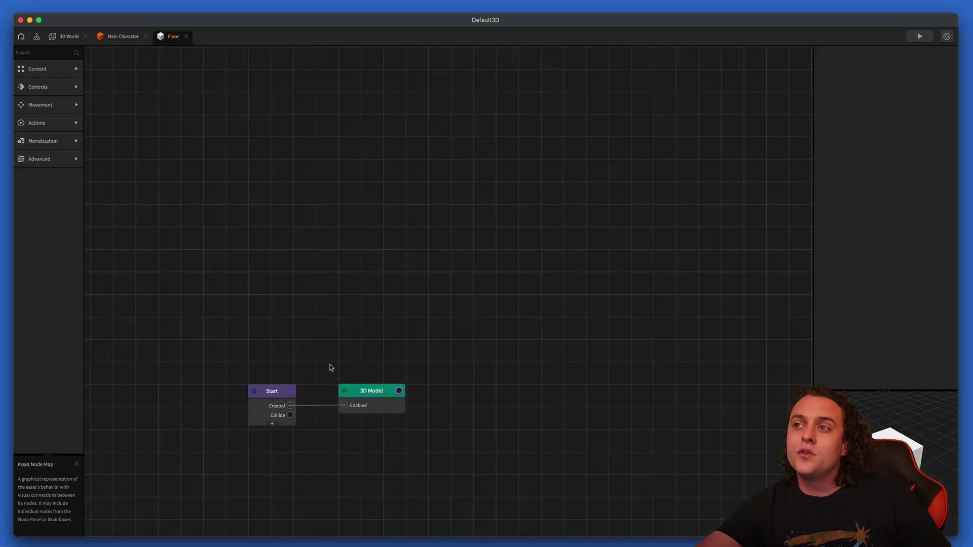
{"action": "scroll", "coordinate": [374, 351], "scroll_direction": "up", "scroll_amount": 2}
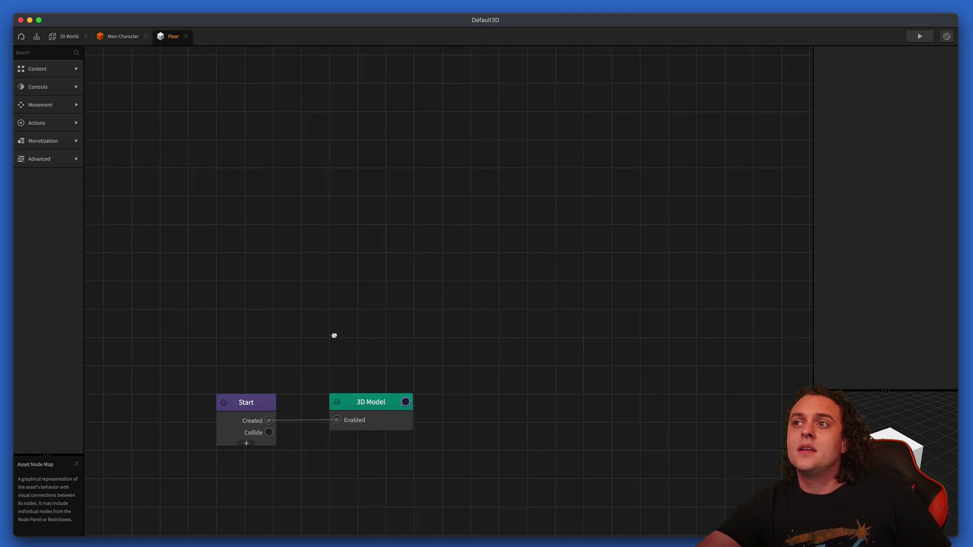
{"action": "left_click_drag", "start_coordinate": [332, 335], "coordinate": [384, 295]}
{"action": "scroll", "coordinate": [365, 304], "scroll_direction": "down", "scroll_amount": 2}
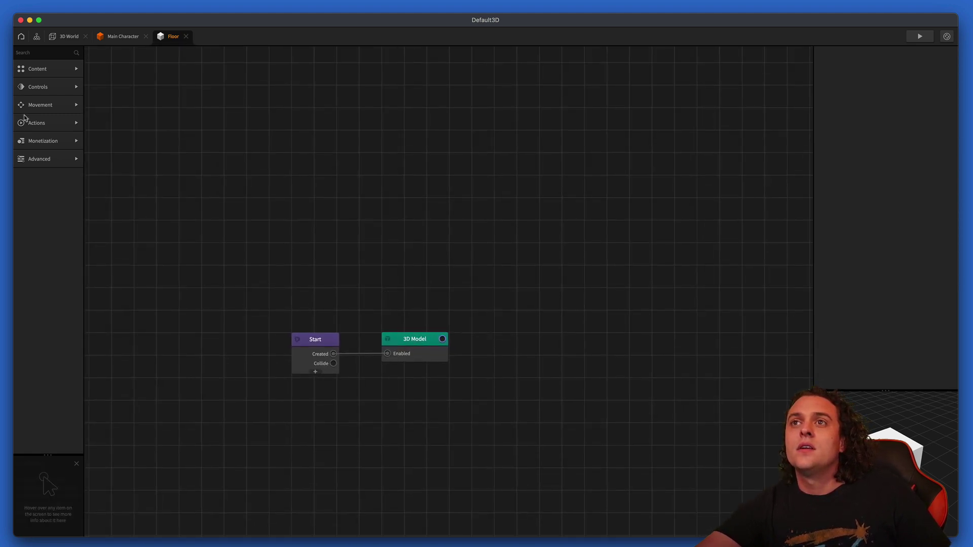
{"action": "left_click", "coordinate": [54, 123]}
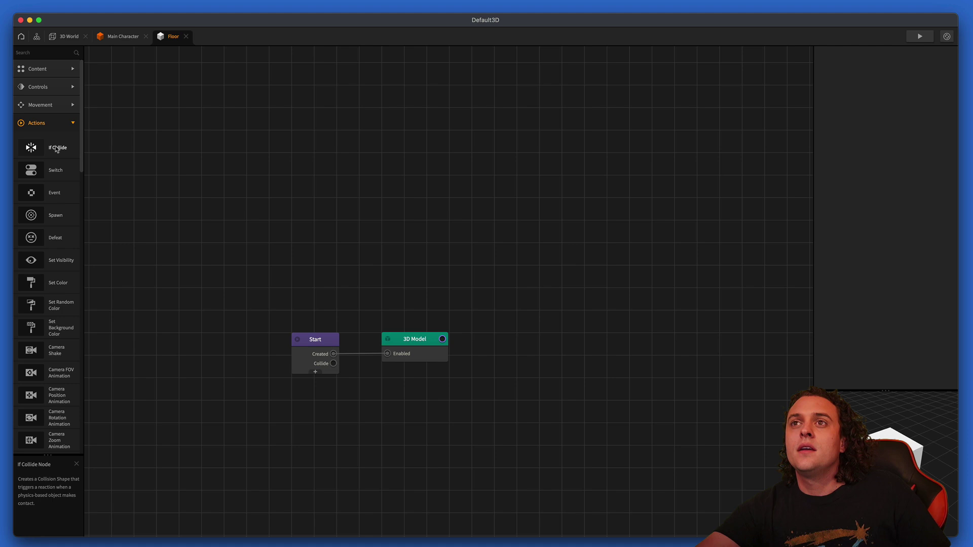
{"action": "left_click", "coordinate": [36, 122]}
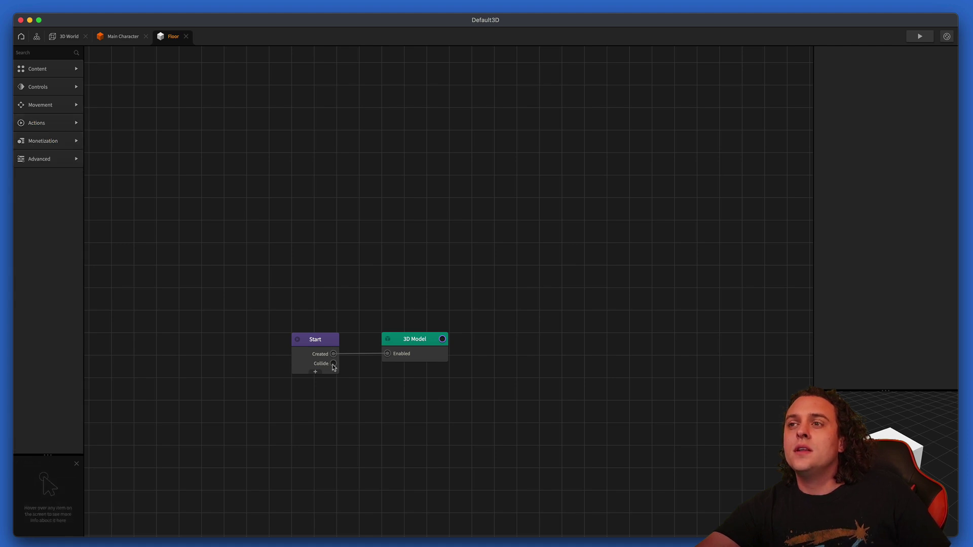
{"action": "left_click_drag", "start_coordinate": [334, 365], "coordinate": [51, 122]}
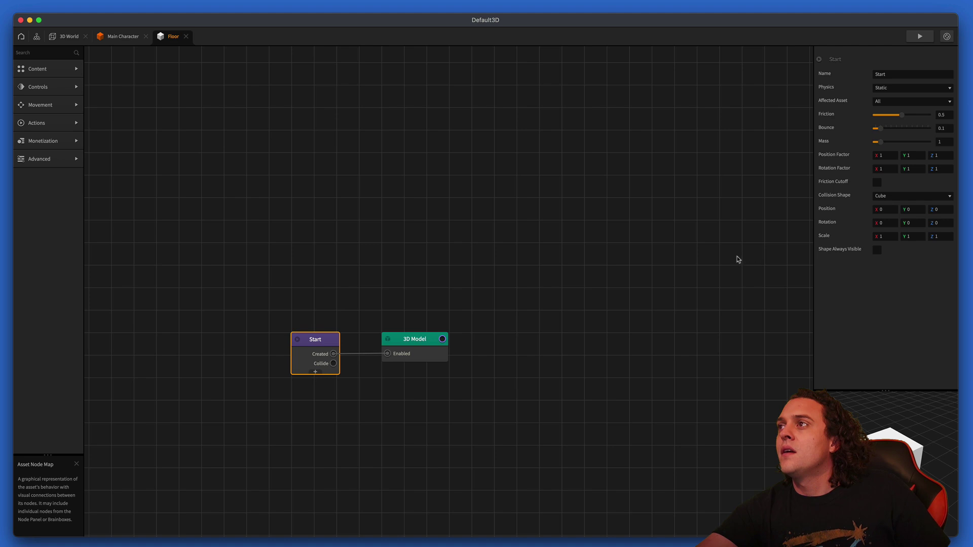
{"action": "left_click", "coordinate": [893, 101]}
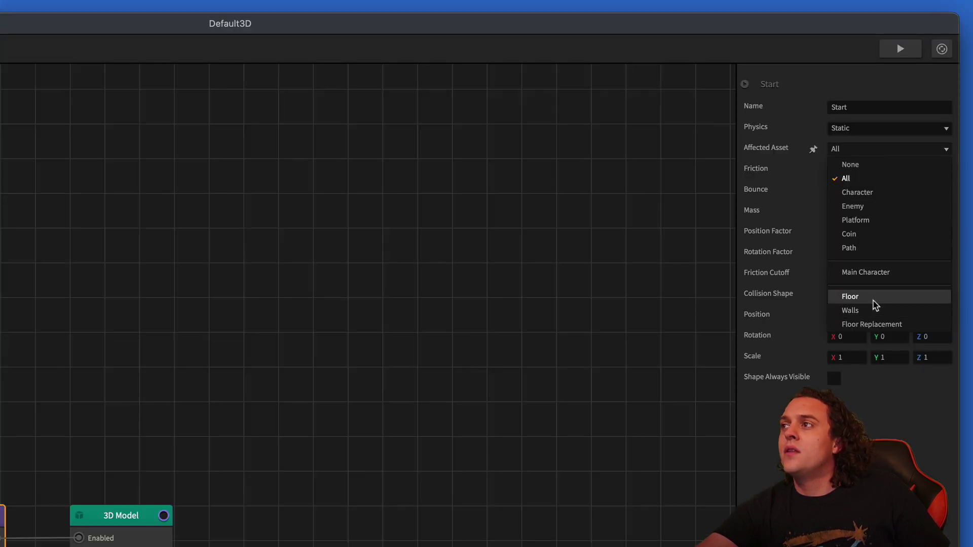
{"action": "left_click", "coordinate": [873, 276]}
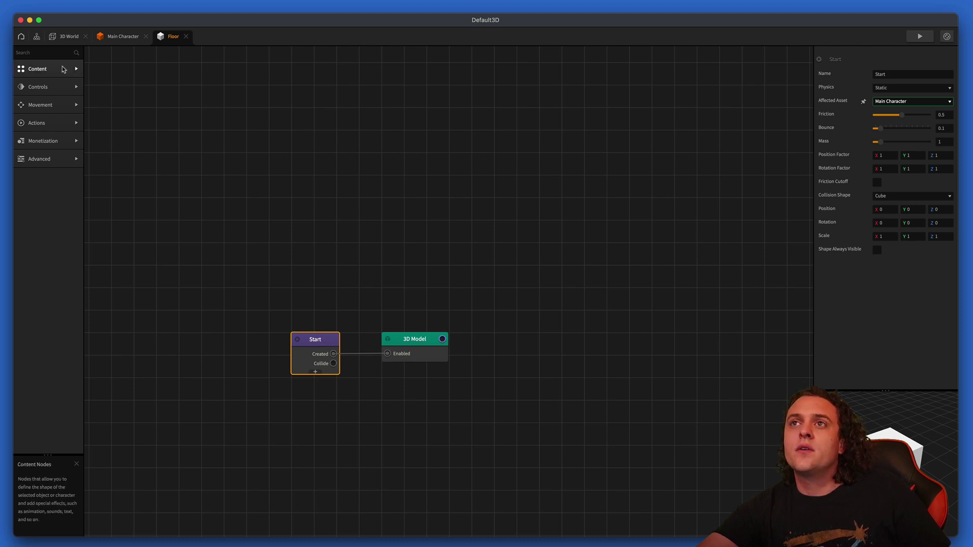
Add Set Color, Spawn and Remove nodes to the Floor's node map
{"action": "left_click", "coordinate": [52, 54]}
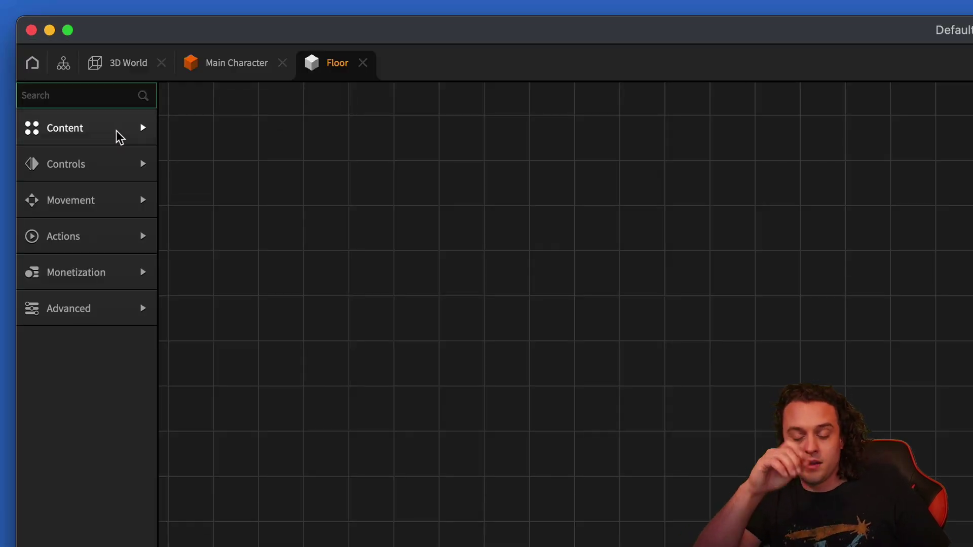
{"action": "type", "text": "set col"}
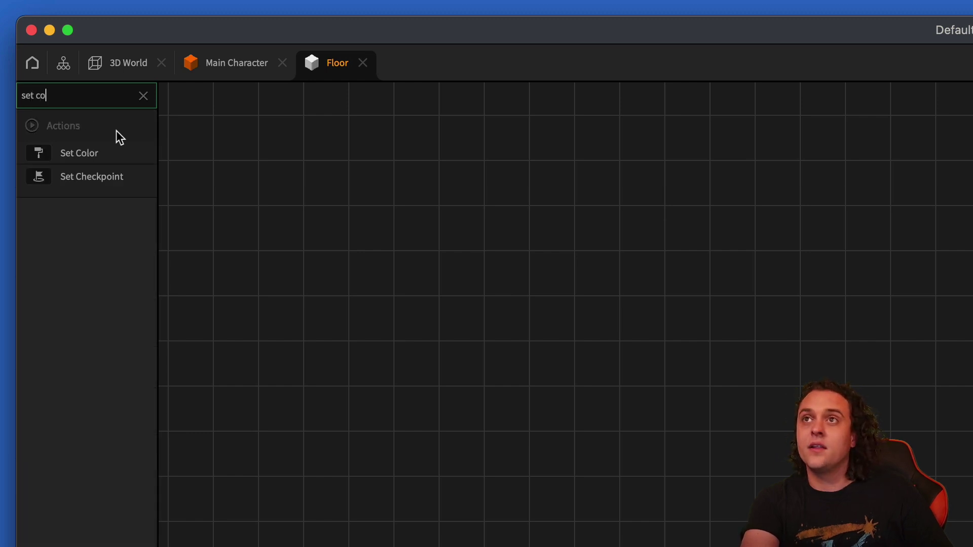
{"action": "left_click_drag", "start_coordinate": [79, 153], "coordinate": [793, 308]}
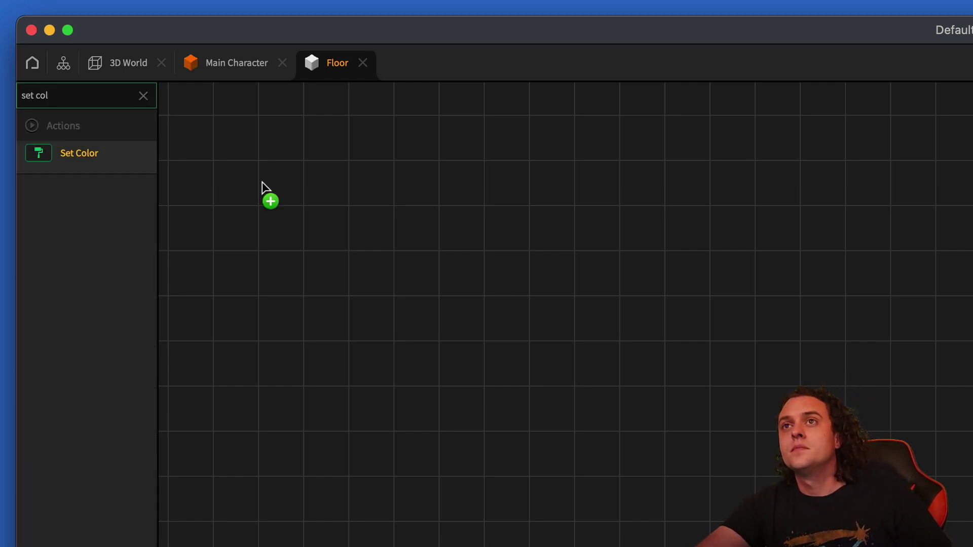
{"action": "left_click_drag", "start_coordinate": [401, 158], "coordinate": [418, 181]}
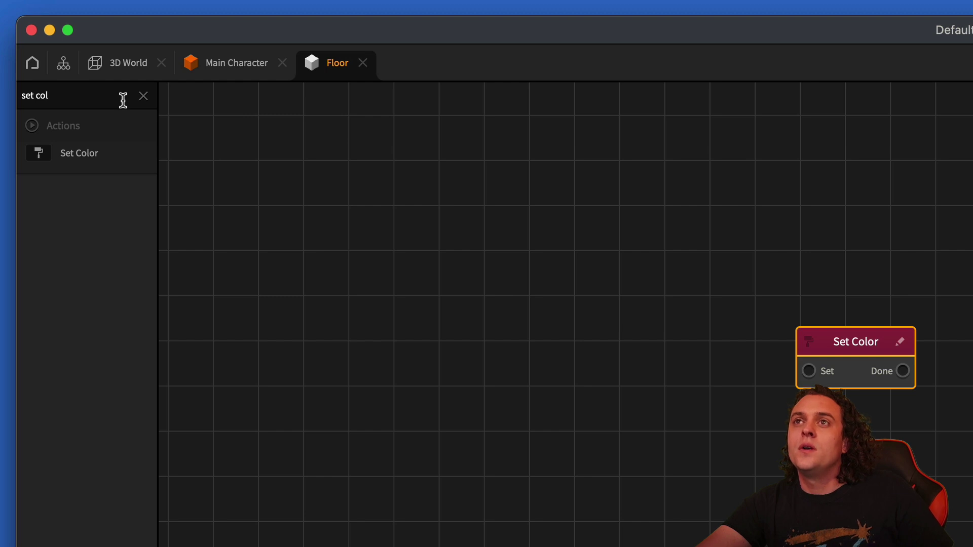
{"action": "double_click", "coordinate": [123, 100]}
{"action": "type", "text": "s"}
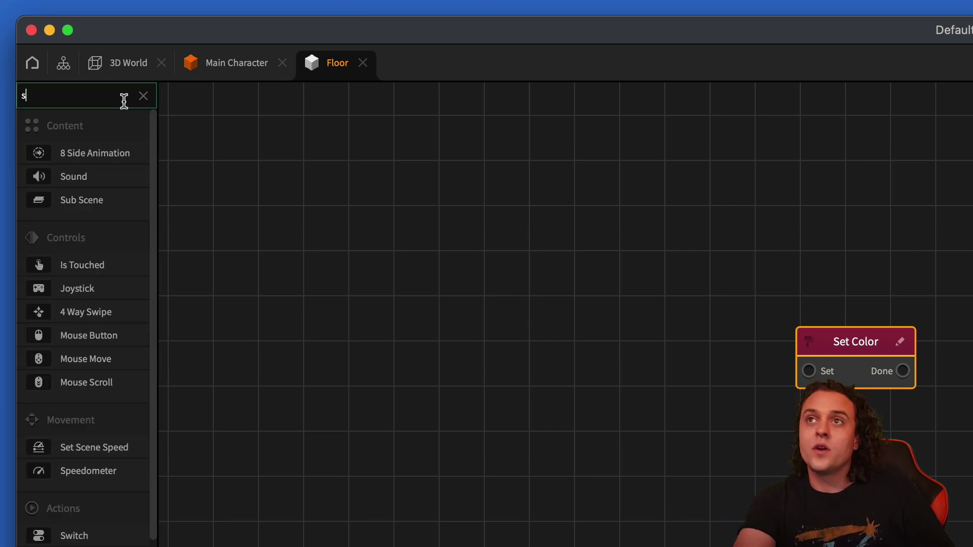
{"action": "type", "text": "apw"}
{"action": "key", "text": "BackSpace"}
{"action": "key", "text": "BackSpace"}
{"action": "key", "text": "BackSpace"}
{"action": "type", "text": "pawn"}
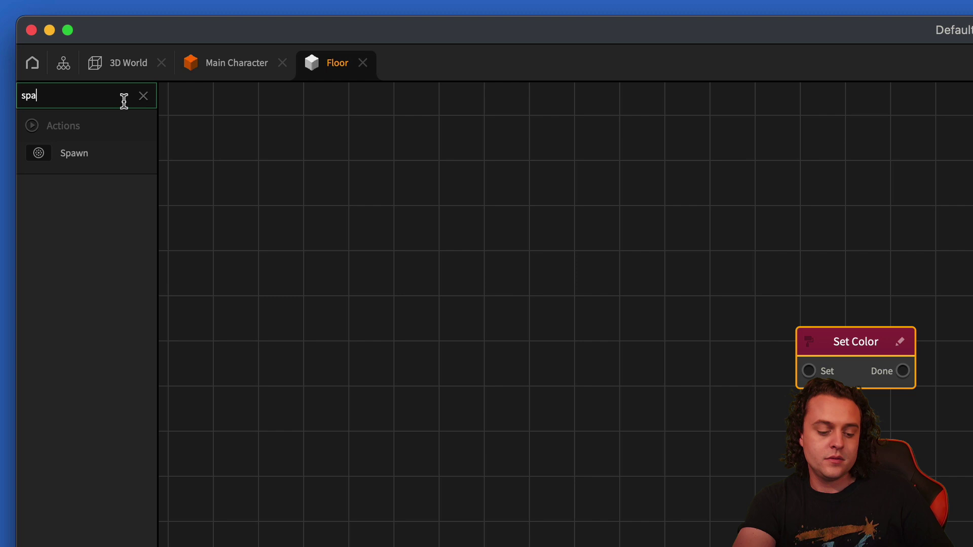
{"action": "left_click_drag", "start_coordinate": [81, 153], "coordinate": [798, 517]}
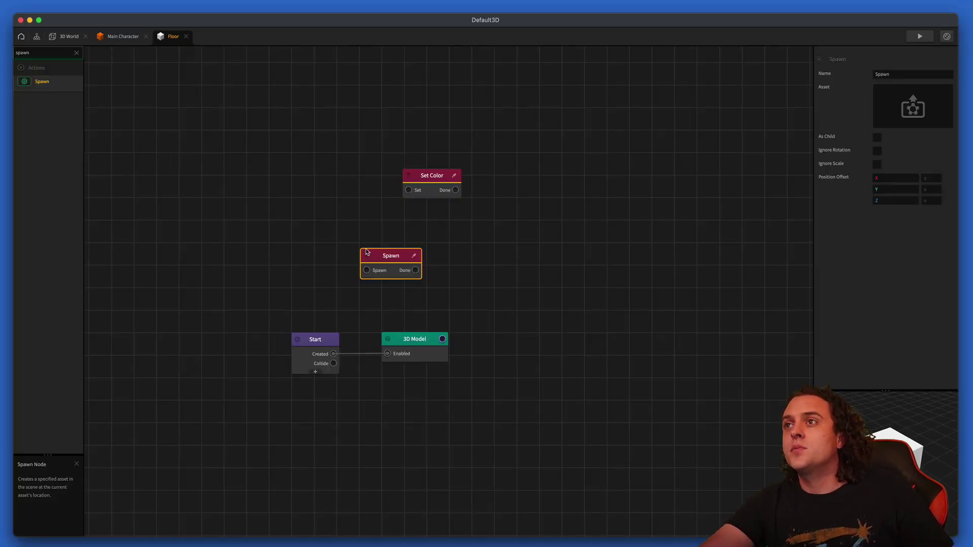
{"action": "left_click_drag", "start_coordinate": [404, 262], "coordinate": [434, 255]}
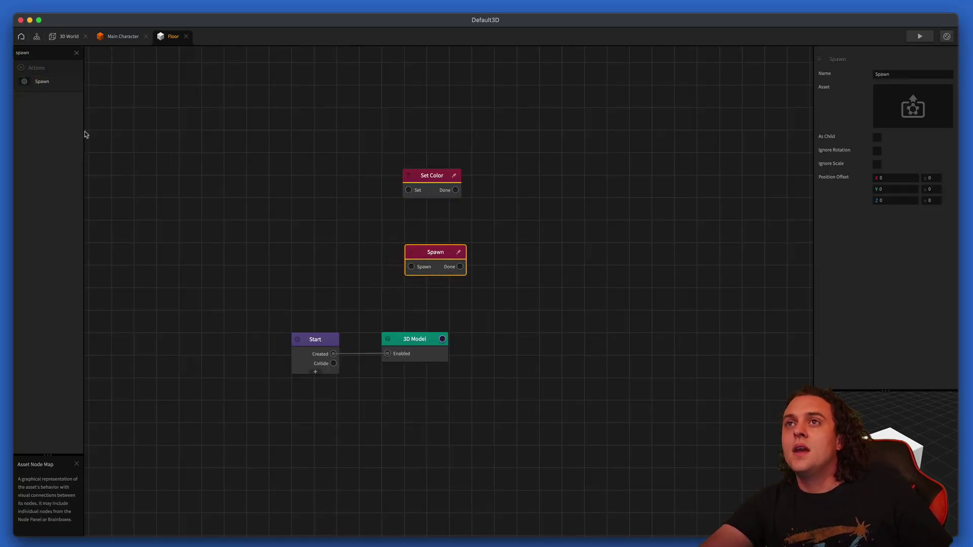
{"action": "double_click", "coordinate": [66, 54]}
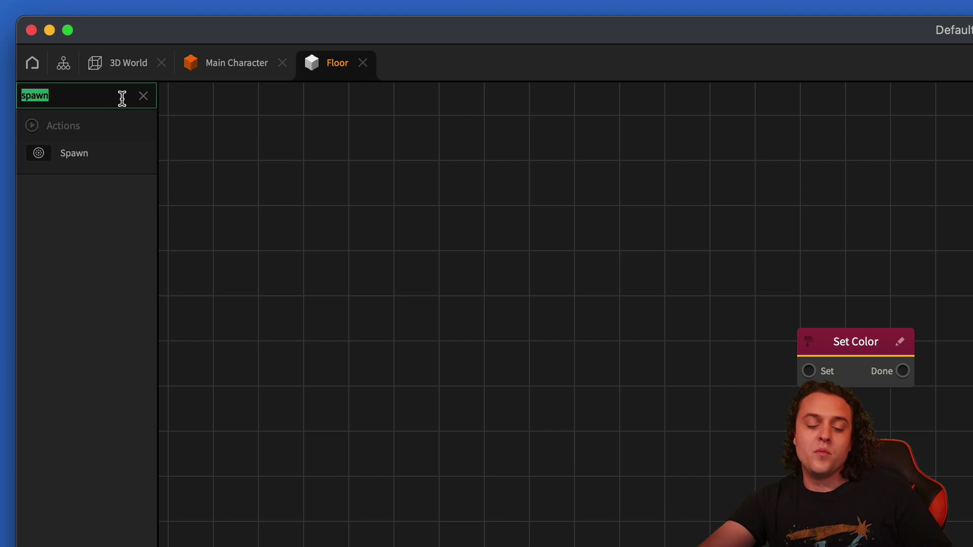
{"action": "key", "text": "BackSpace"}
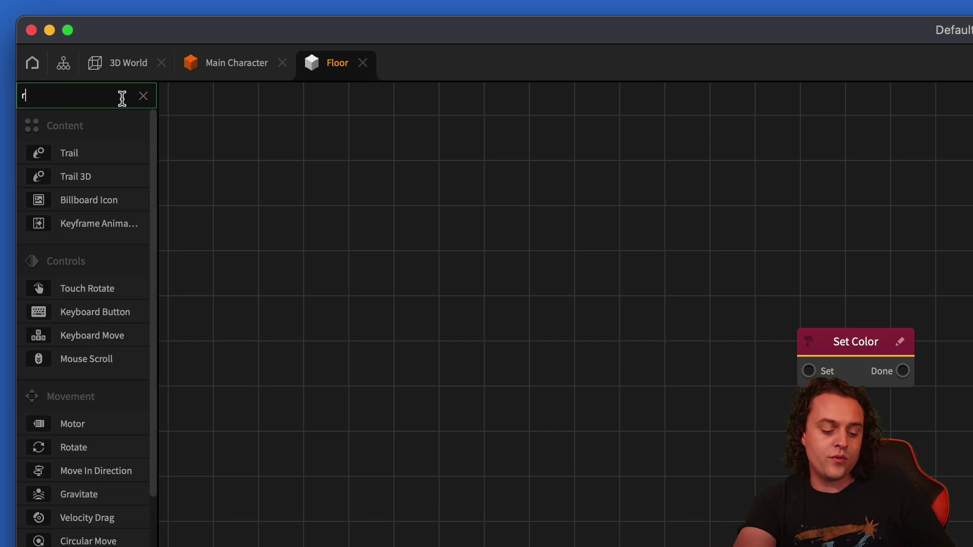
{"action": "type", "text": "remove"}
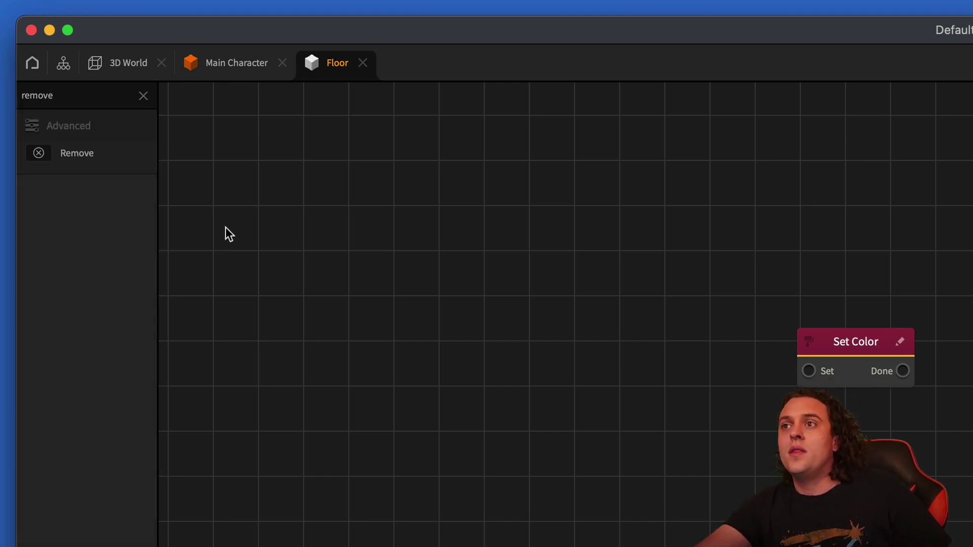
{"action": "left_click_drag", "start_coordinate": [77, 153], "coordinate": [389, 313]}
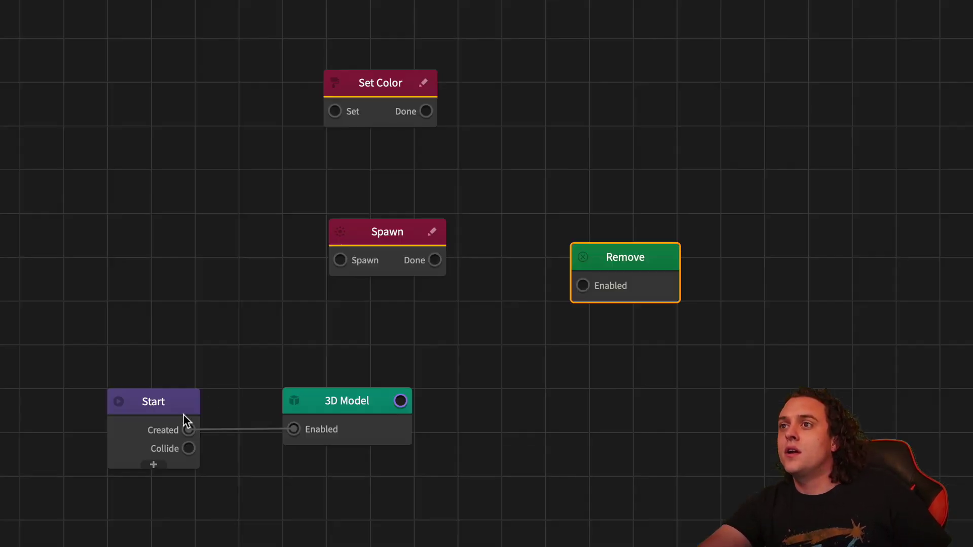
Wire Start's Collide to Spawn and Set Color, and Spawn's Done to Remove's Enabled
{"action": "left_click_drag", "start_coordinate": [189, 448], "coordinate": [339, 260]}
{"action": "left_click_drag", "start_coordinate": [189, 448], "coordinate": [335, 112]}
{"action": "left_click_drag", "start_coordinate": [376, 92], "coordinate": [345, 149]}
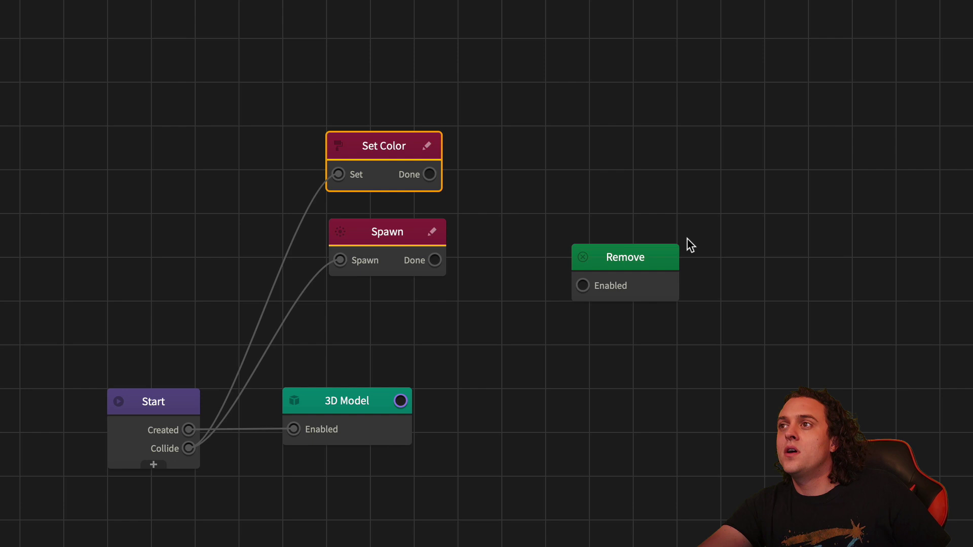
{"action": "left_click_drag", "start_coordinate": [641, 249], "coordinate": [588, 249]}
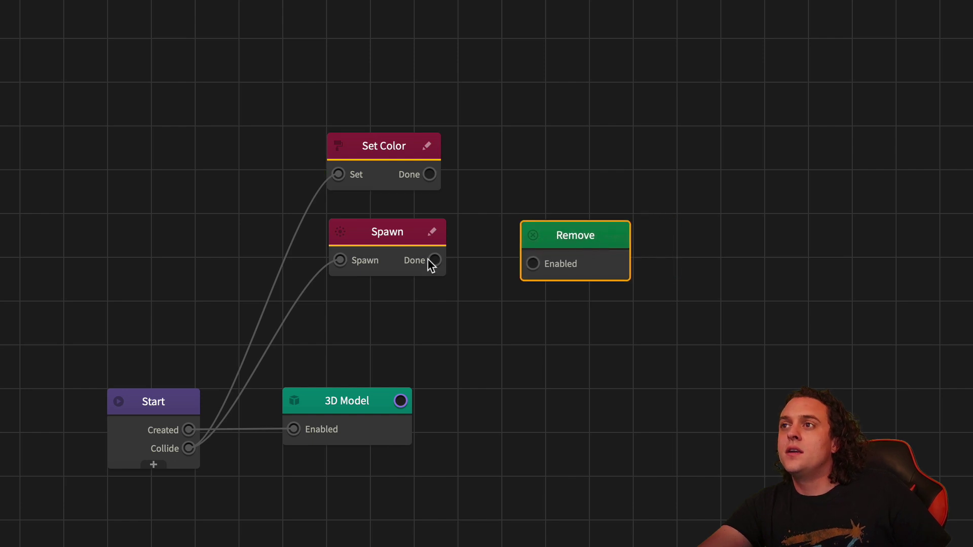
{"action": "left_click_drag", "start_coordinate": [435, 260], "coordinate": [513, 269]}
Assign Floor Replacement as the asset the Spawn node creates
{"action": "left_click", "coordinate": [552, 237]}
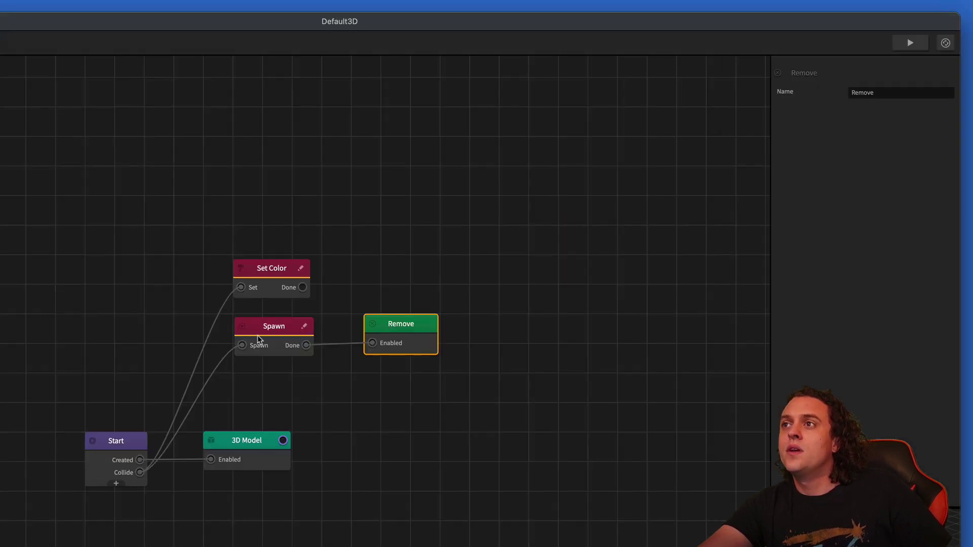
{"action": "left_click", "coordinate": [387, 233]}
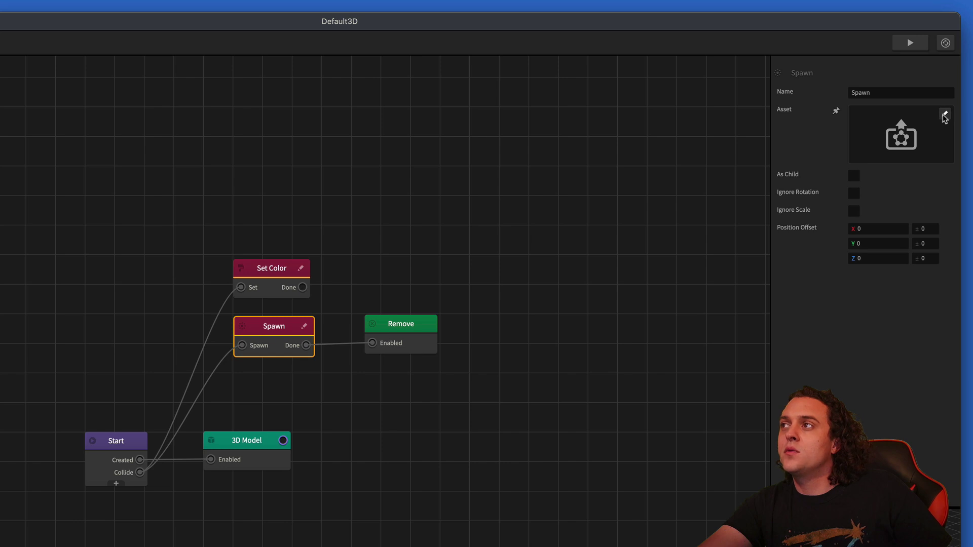
{"action": "left_click", "coordinate": [944, 114]}
{"action": "left_click", "coordinate": [126, 295]}
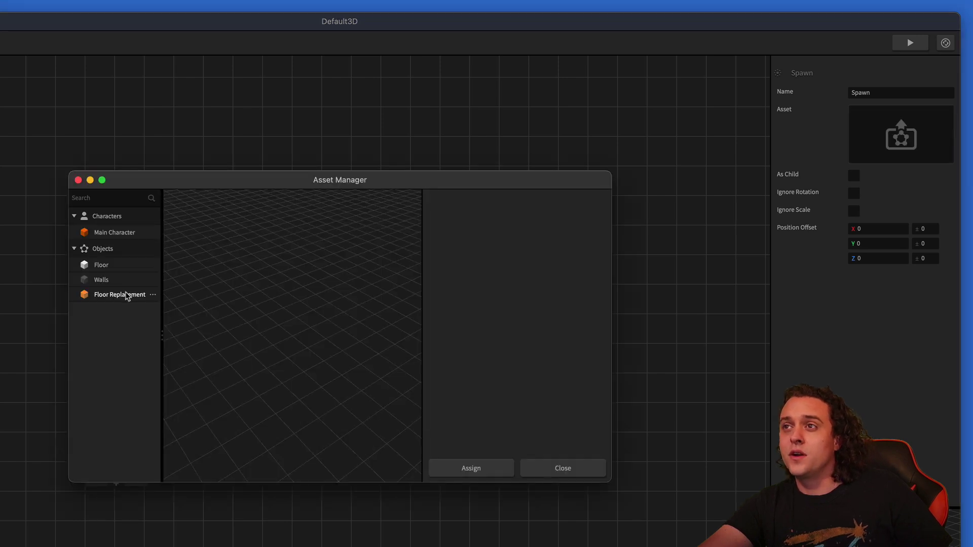
{"action": "scroll", "coordinate": [519, 397], "scroll_direction": "down", "scroll_amount": 5}
{"action": "scroll", "coordinate": [520, 398], "scroll_direction": "down", "scroll_amount": 10}
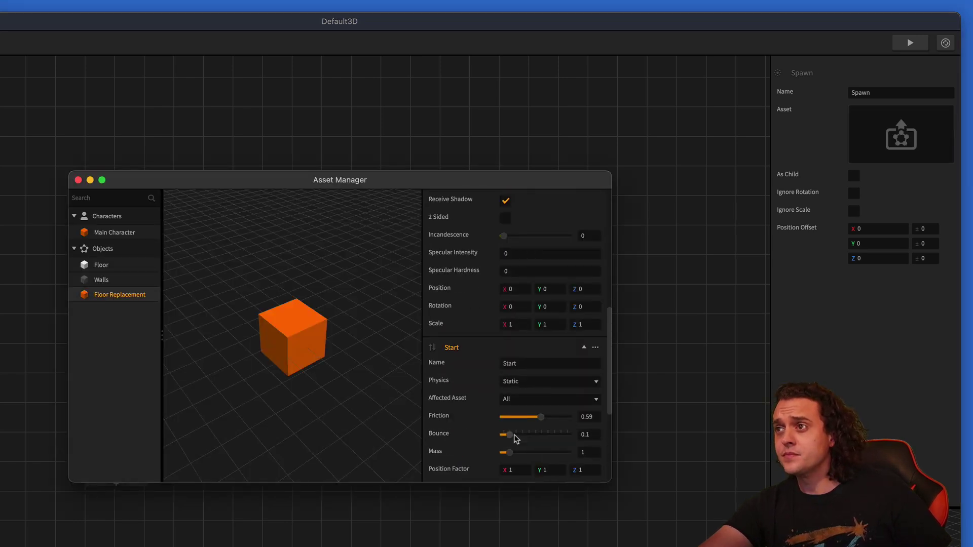
{"action": "left_click", "coordinate": [470, 468]}
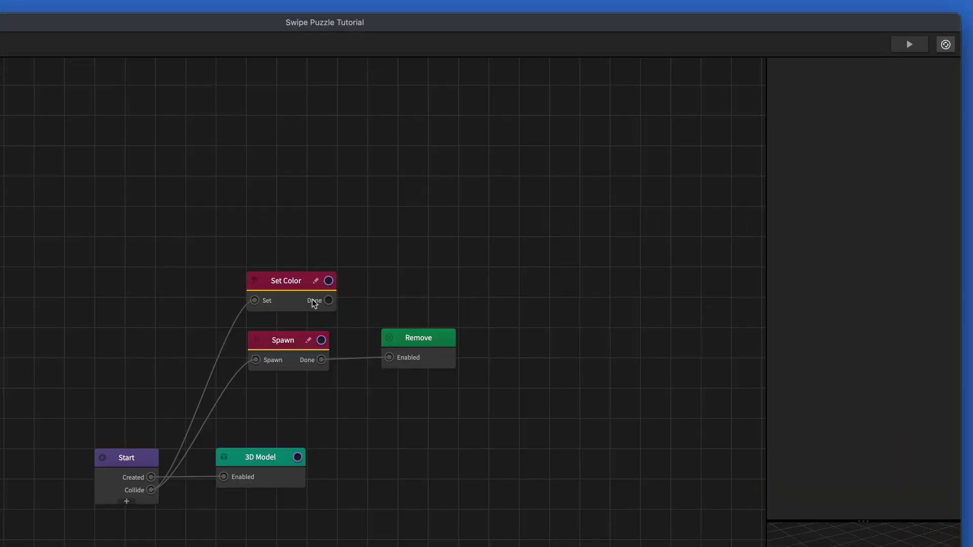
Set the Set Color node's colour to Tangerine orange
{"action": "left_click", "coordinate": [300, 303]}
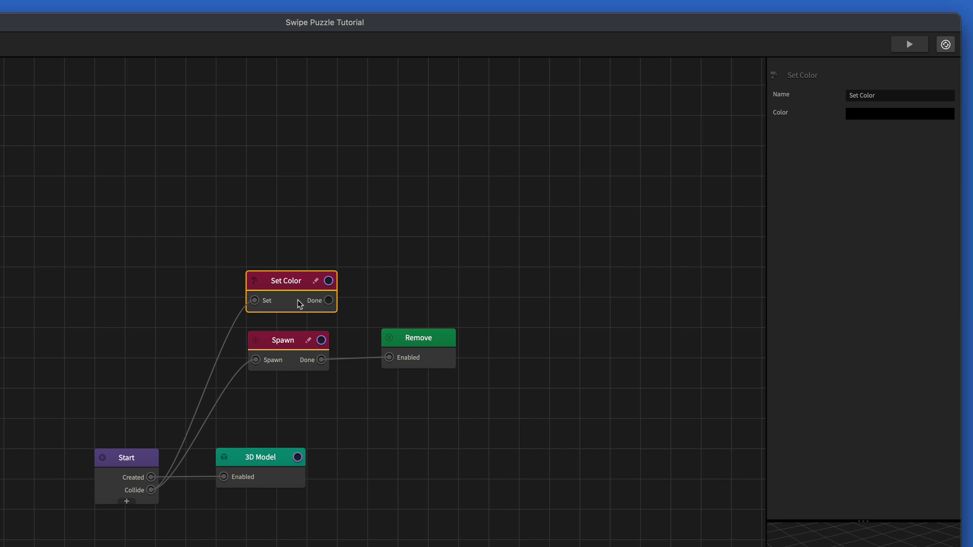
{"action": "left_click", "coordinate": [883, 115]}
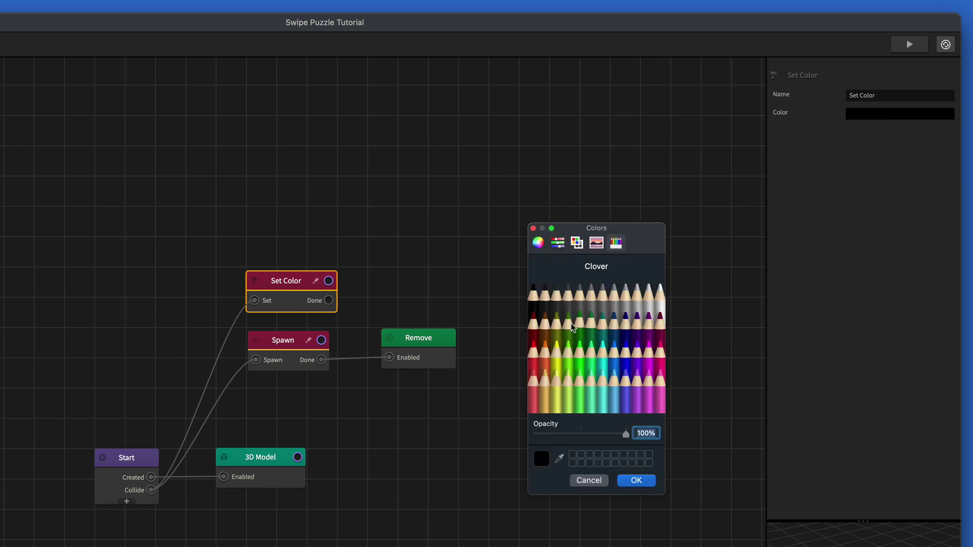
{"action": "left_click", "coordinate": [542, 350]}
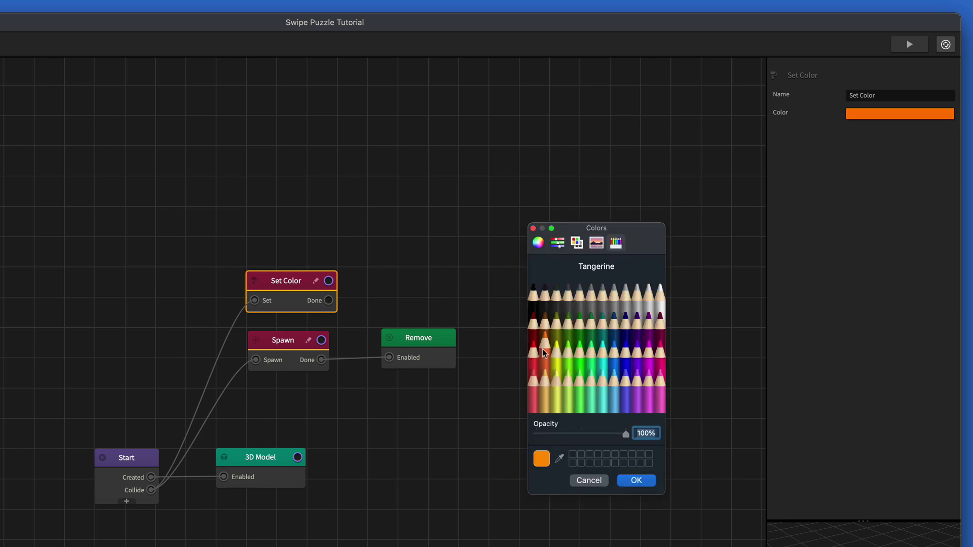
{"action": "left_click", "coordinate": [632, 483]}
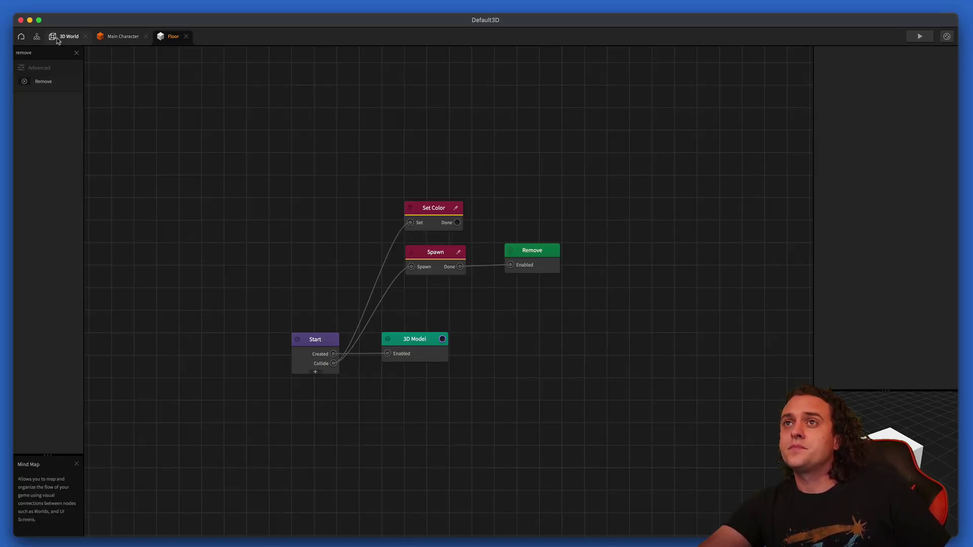
Run the game preview to watch touched floor tiles turn orange
{"action": "left_click", "coordinate": [920, 36]}
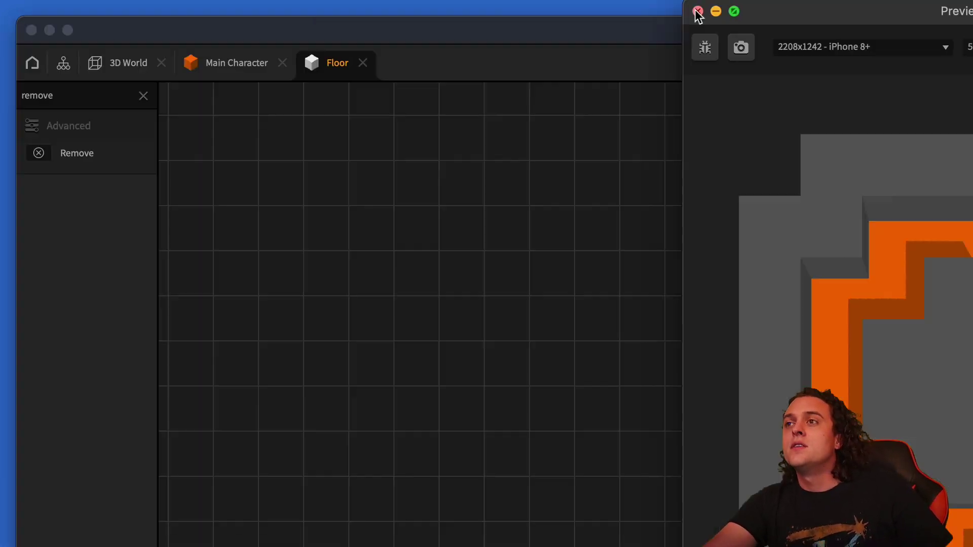
Close the preview and add If Collide and Health nodes to the Main Character's graph
{"action": "left_click", "coordinate": [353, 11]}
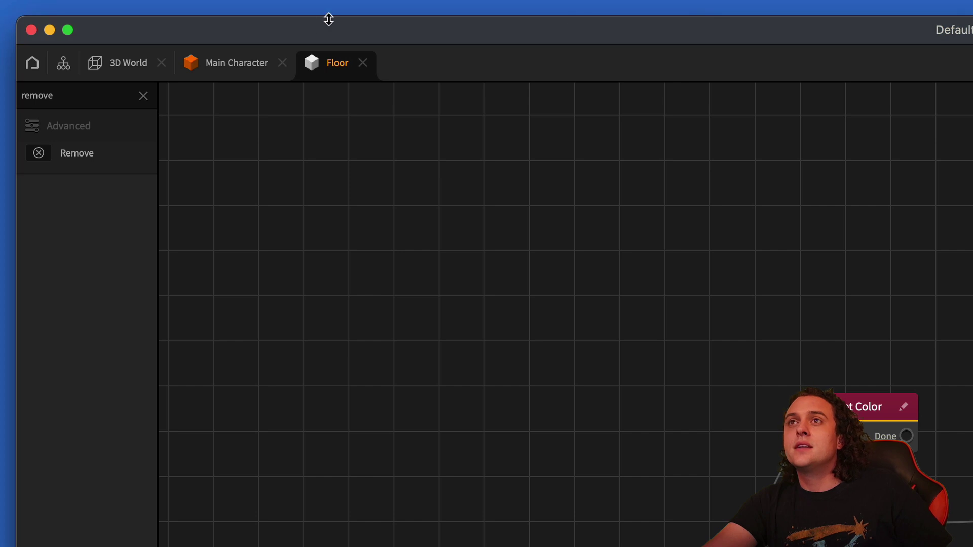
{"action": "left_click", "coordinate": [223, 62]}
{"action": "left_click", "coordinate": [89, 96]}
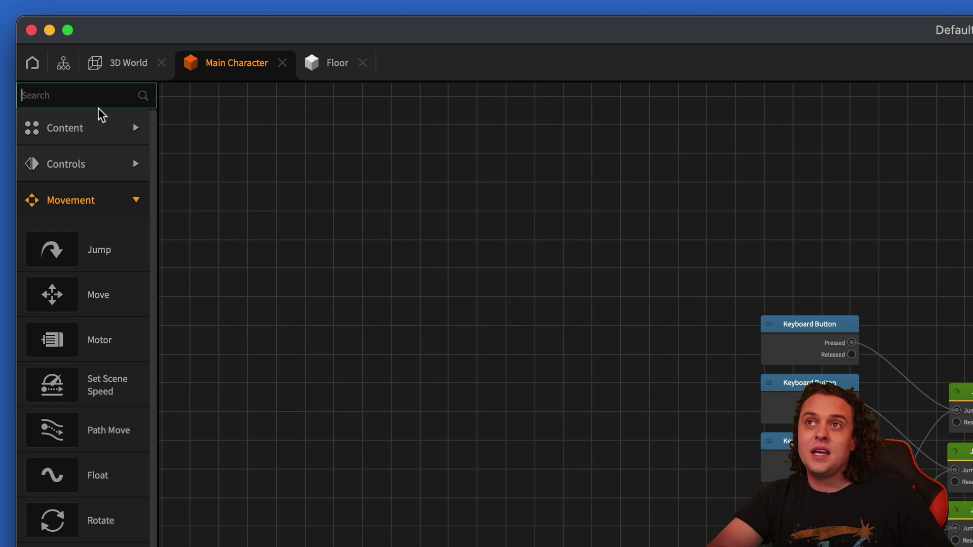
{"action": "key", "text": "BackSpace"}
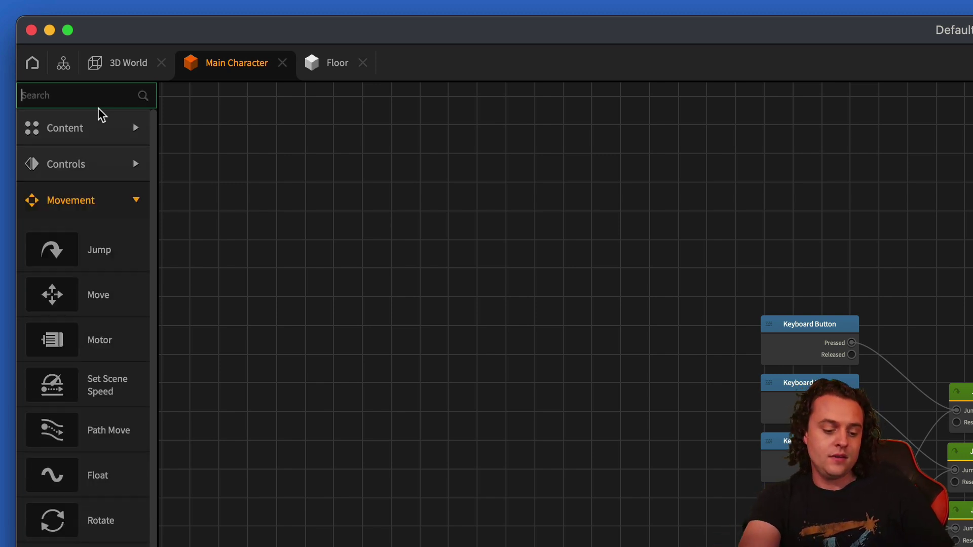
{"action": "type", "text": "if coll"}
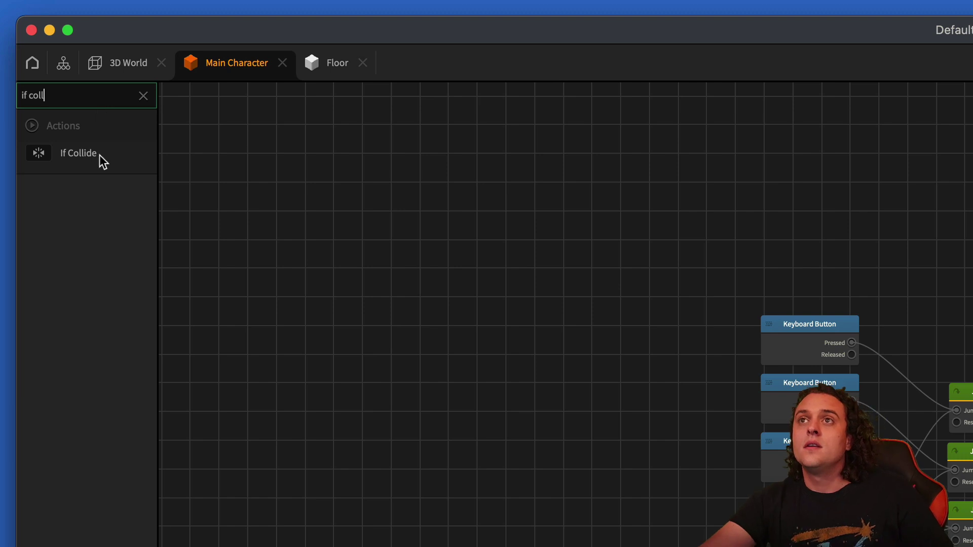
{"action": "left_click_drag", "start_coordinate": [100, 154], "coordinate": [290, 426]}
{"action": "left_click_drag", "start_coordinate": [418, 419], "coordinate": [417, 422]}
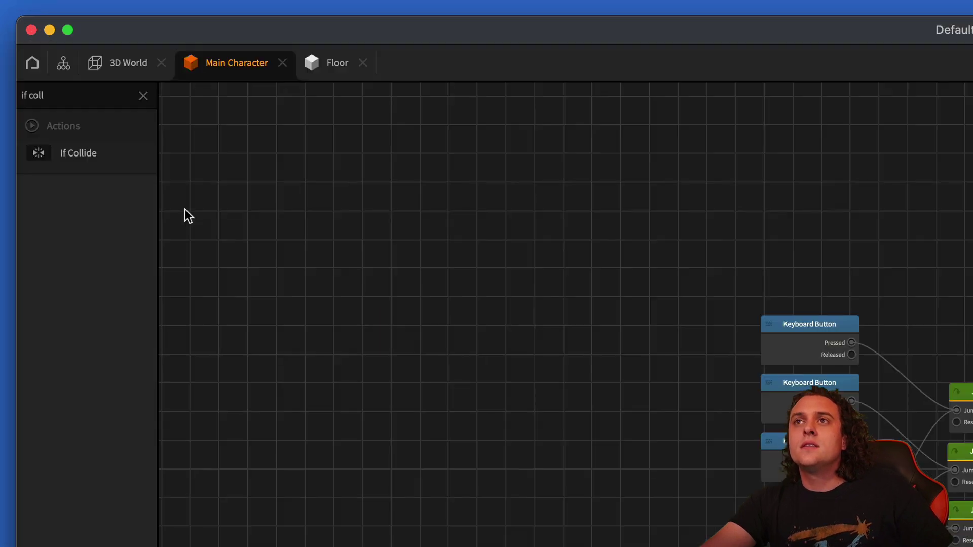
{"action": "left_click", "coordinate": [92, 94]}
{"action": "type", "text": "health"}
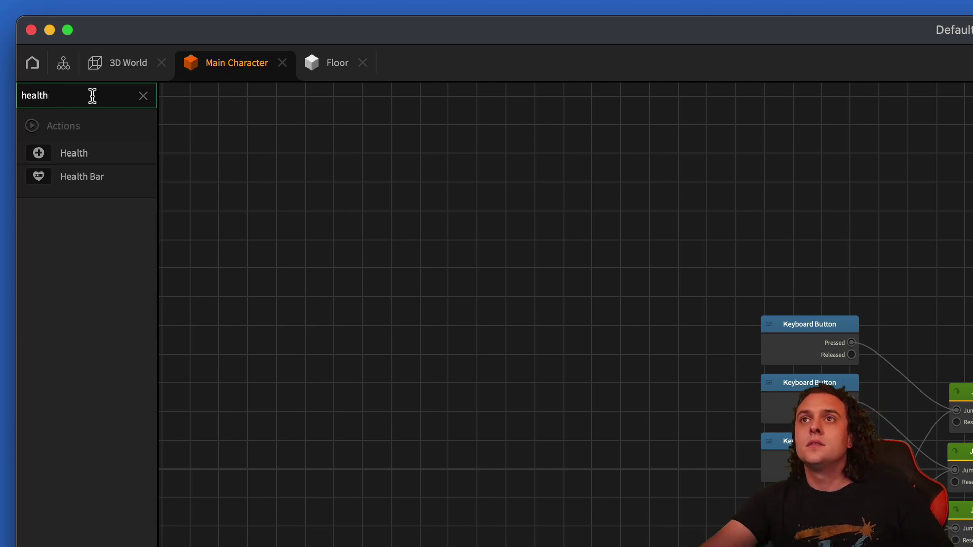
{"action": "left_click_drag", "start_coordinate": [76, 153], "coordinate": [276, 302]}
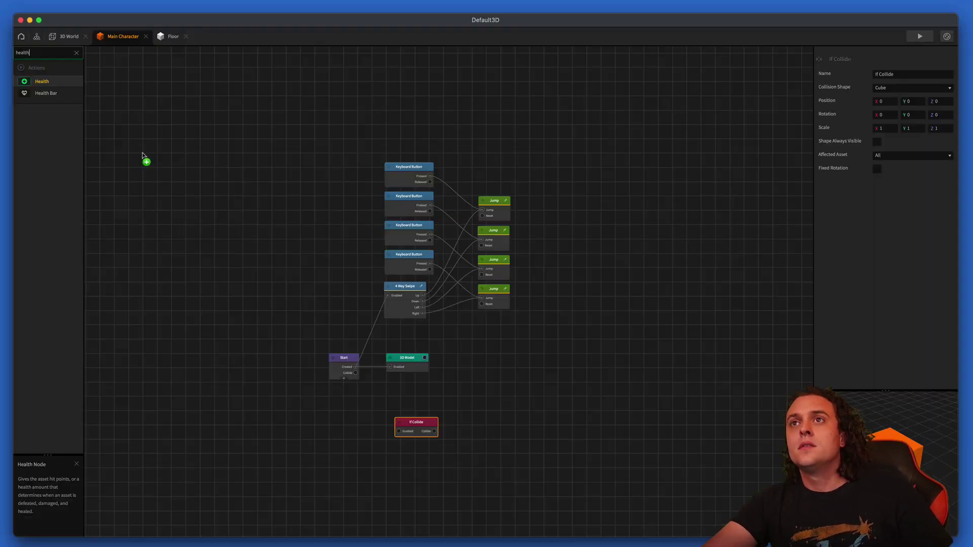
{"action": "left_click_drag", "start_coordinate": [469, 397], "coordinate": [470, 399]}
Add Damage and Event nodes to the Main Character's graph
{"action": "double_click", "coordinate": [54, 52]}
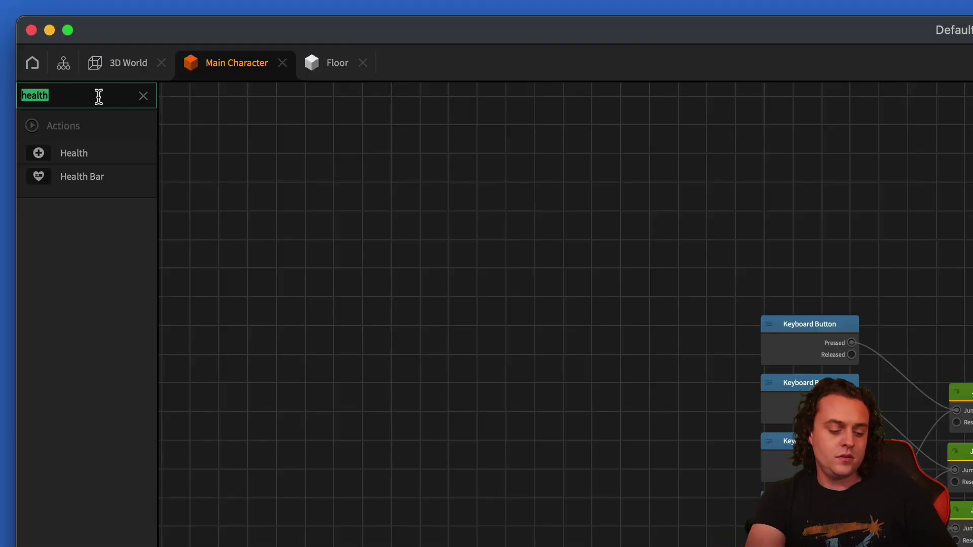
{"action": "type", "text": "damage"}
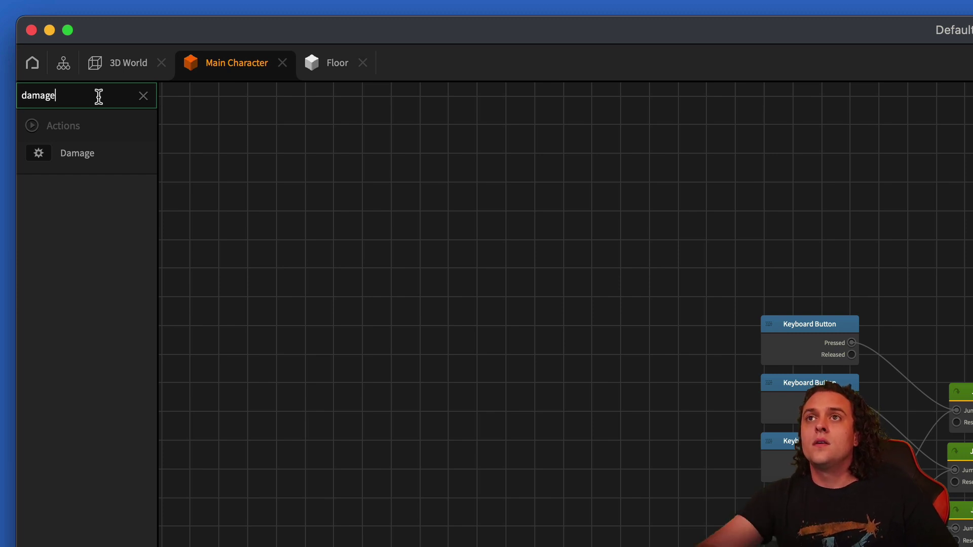
{"action": "left_click_drag", "start_coordinate": [71, 161], "coordinate": [525, 369]}
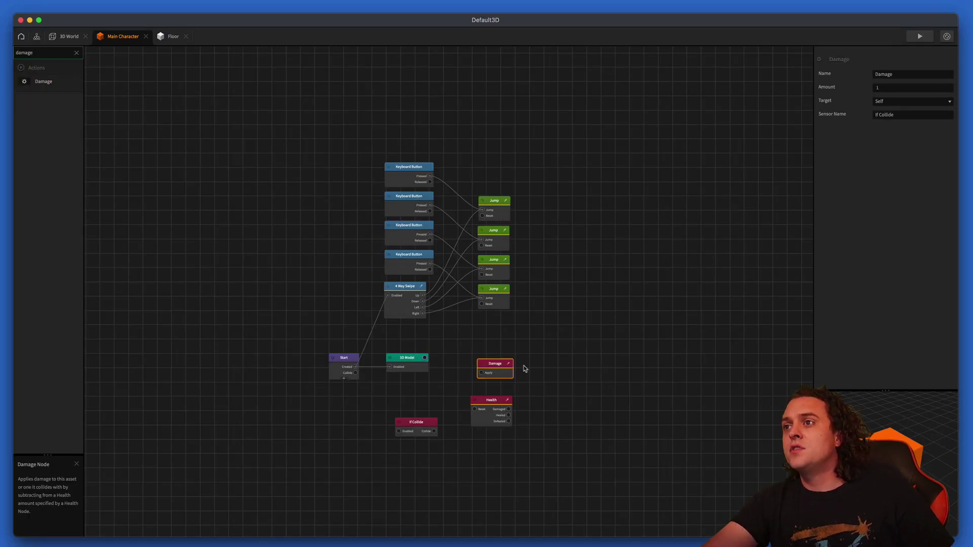
{"action": "scroll", "coordinate": [524, 373], "scroll_direction": "up", "scroll_amount": 2}
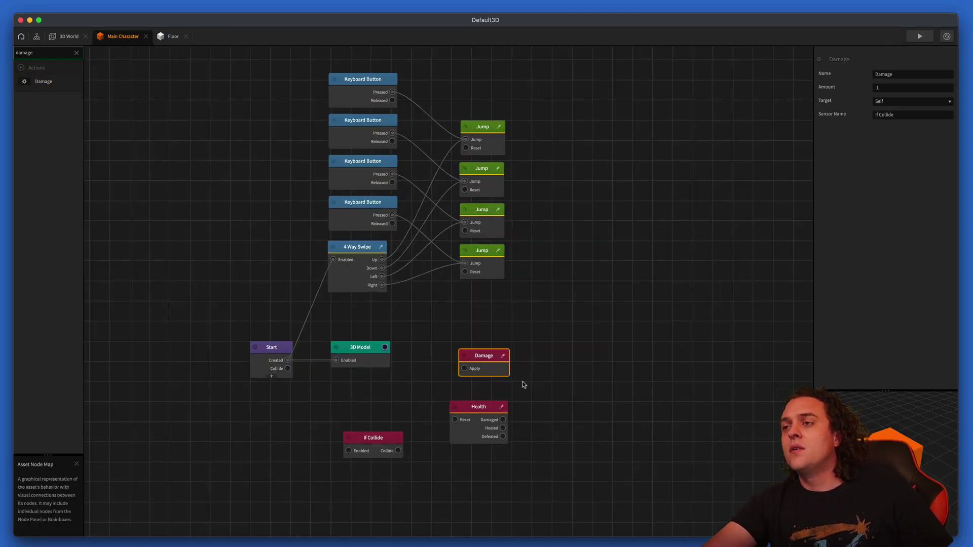
{"action": "scroll", "coordinate": [552, 408], "scroll_direction": "down", "scroll_amount": 4}
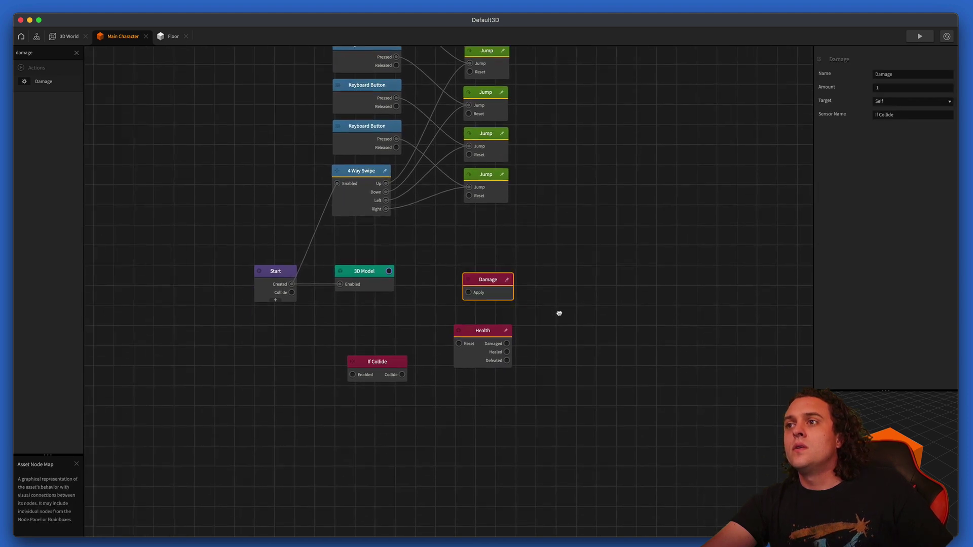
{"action": "mouse_move", "coordinate": [490, 301]}
{"action": "left_mouse_down"}
{"action": "mouse_move", "coordinate": [487, 320]}
{"action": "mouse_move", "coordinate": [392, 431]}
{"action": "left_mouse_up"}
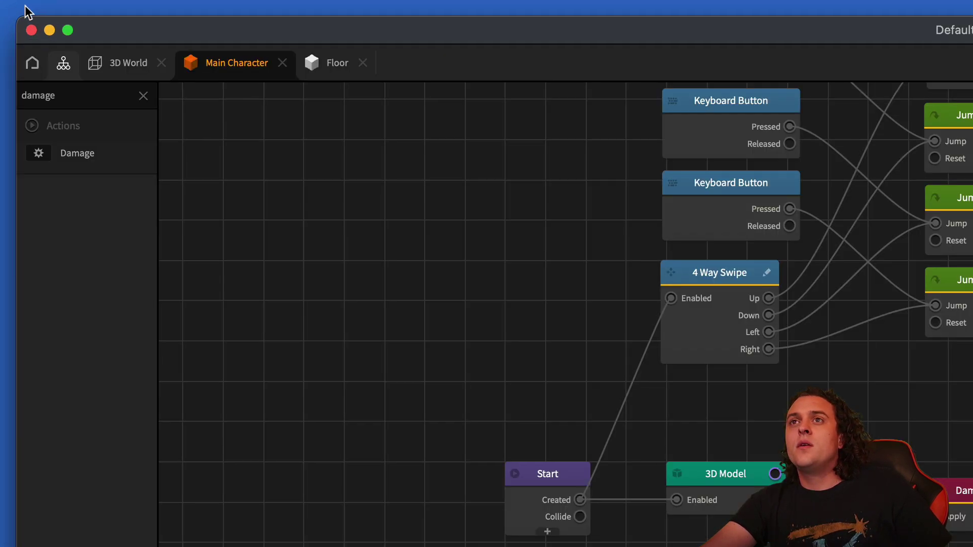
{"action": "left_click", "coordinate": [45, 52]}
{"action": "double_click", "coordinate": [45, 51]}
{"action": "type", "text": "Event"}
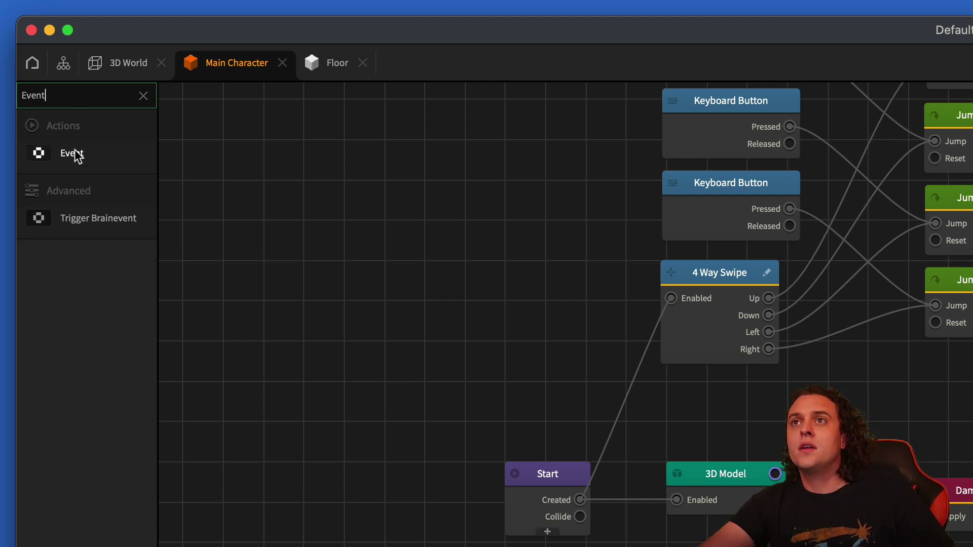
{"action": "mouse_move", "coordinate": [71, 153]}
{"action": "left_mouse_down"}
{"action": "mouse_move", "coordinate": [479, 373]}
{"action": "mouse_move", "coordinate": [495, 421]}
{"action": "left_mouse_up"}
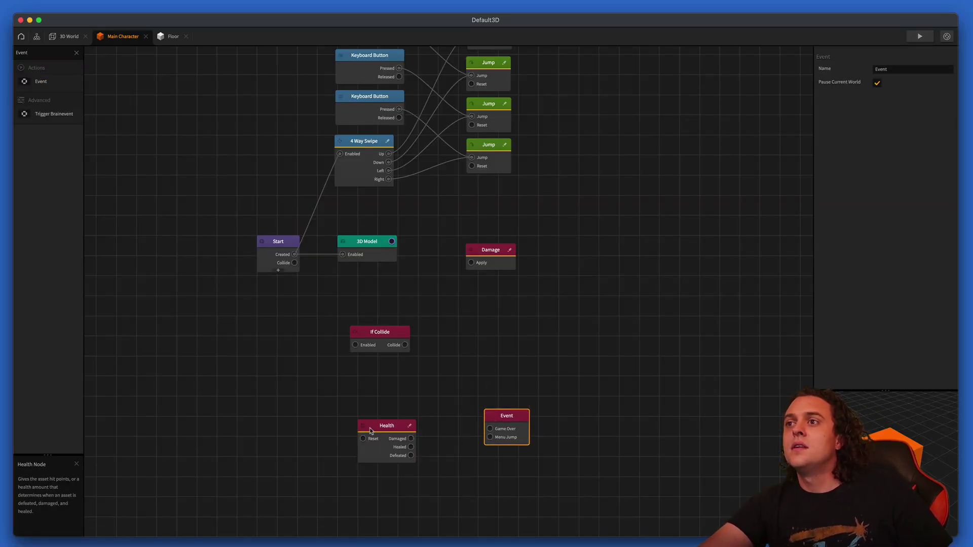
Connect Start's Collide output to the If Collide node's Enabled input
{"action": "left_click_drag", "start_coordinate": [387, 426], "coordinate": [375, 404]}
{"action": "left_click_drag", "start_coordinate": [377, 350], "coordinate": [374, 338]}
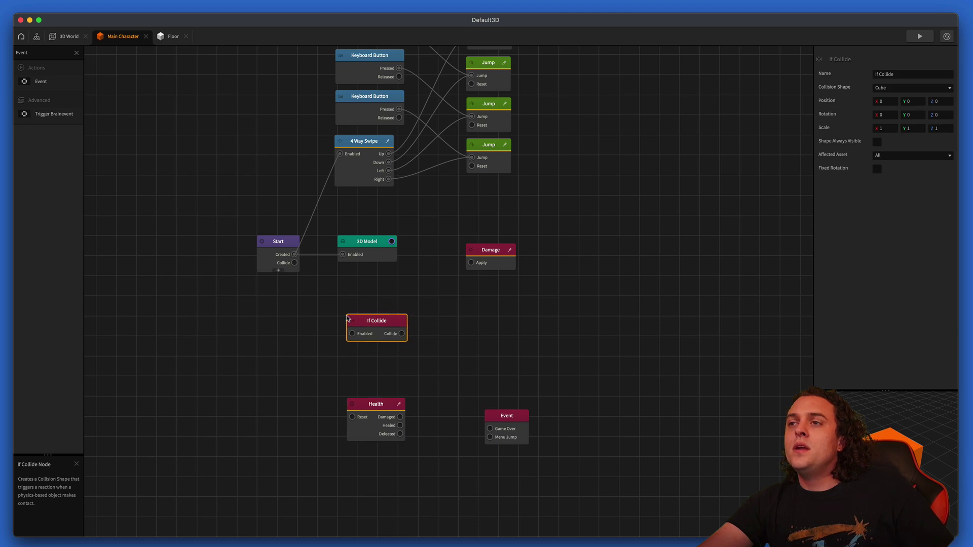
{"action": "left_click_drag", "start_coordinate": [294, 263], "coordinate": [352, 334]}
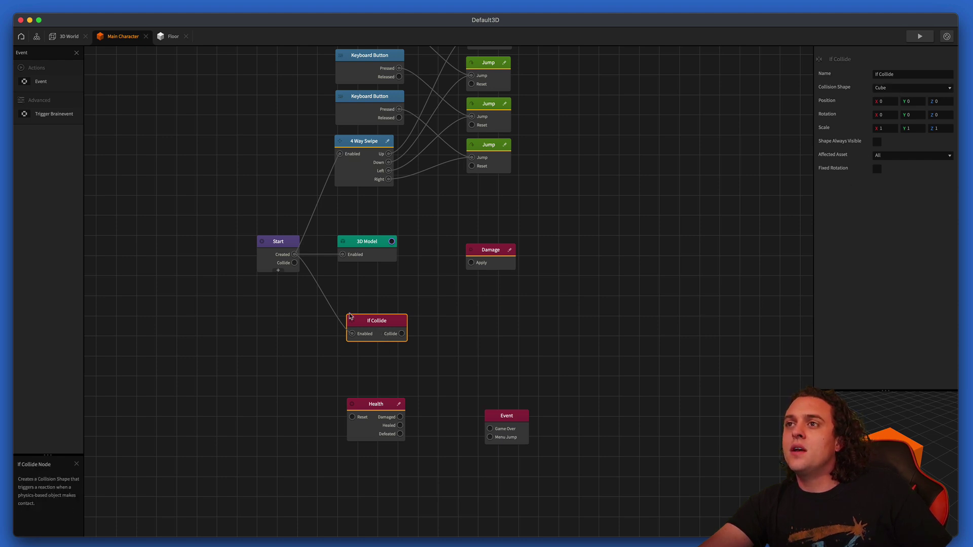
{"action": "left_click", "coordinate": [269, 259]}
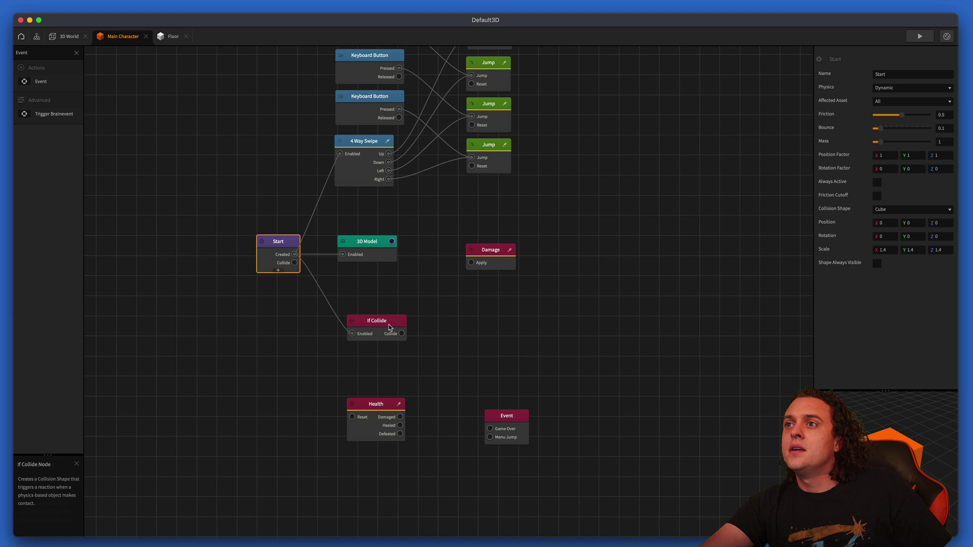
{"action": "left_click", "coordinate": [389, 327]}
Set the If Collide node's Scale X, Y and Z to 1.5
{"action": "left_click", "coordinate": [882, 127]}
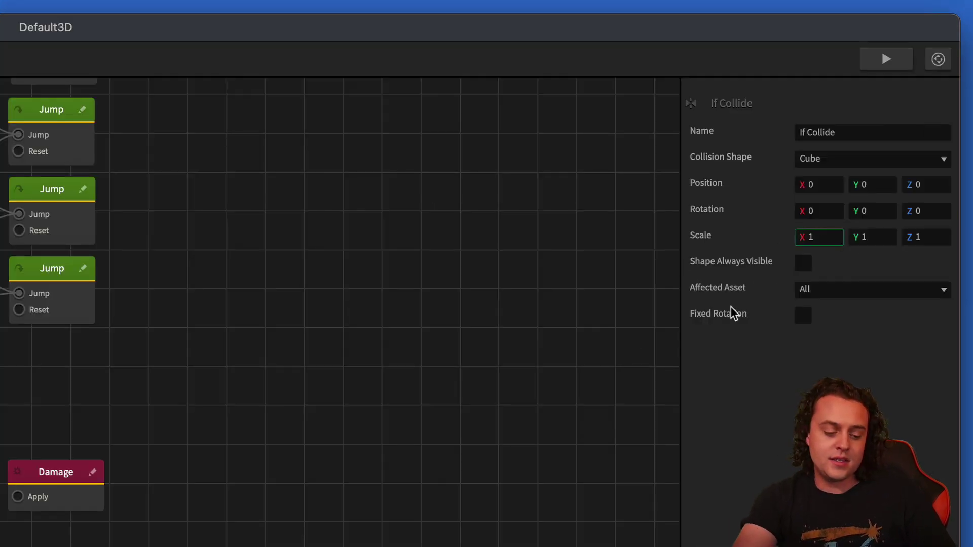
{"action": "type", "text": ".5"}
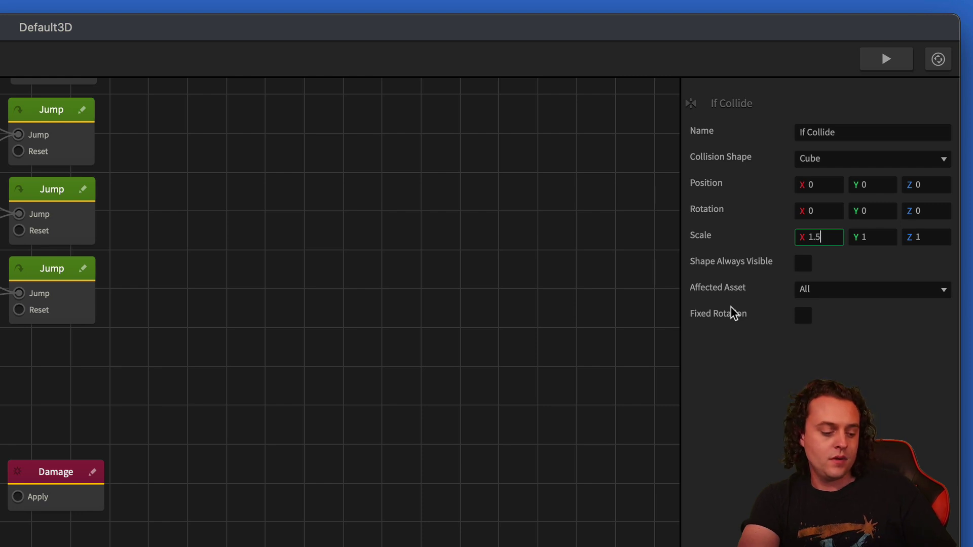
{"action": "key", "text": "Tab"}
{"action": "type", "text": "1.5"}
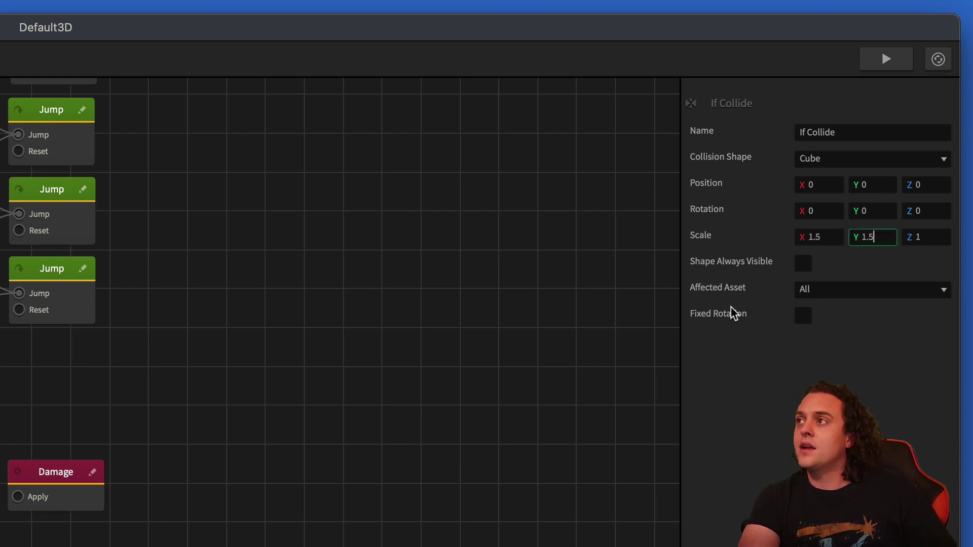
{"action": "key", "text": "Tab"}
{"action": "type", "text": "2"}
{"action": "key", "text": "BackSpace"}
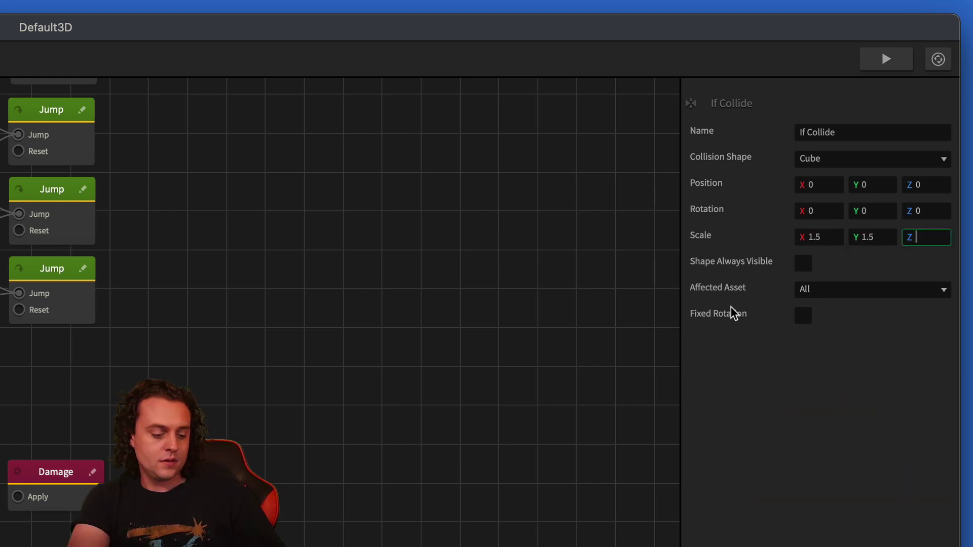
{"action": "type", "text": "1.5"}
{"action": "key", "text": "Return"}
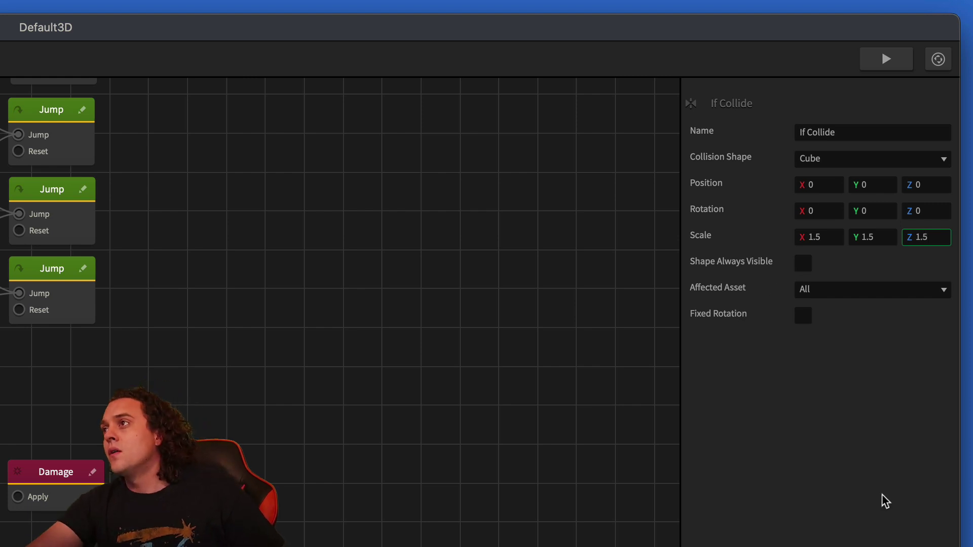
Limit If Collide to the Floor and connect its Collide output to Damage's Apply
{"action": "left_click", "coordinate": [853, 297]}
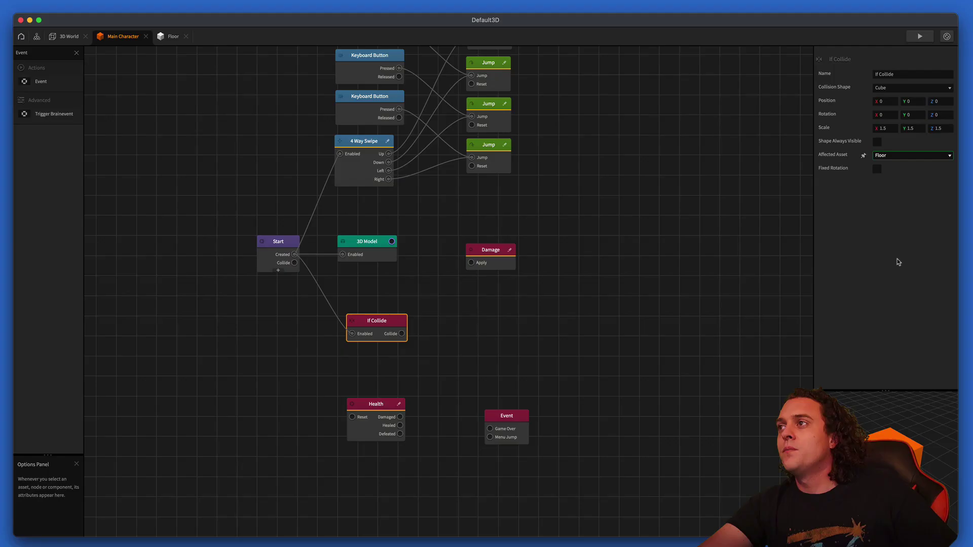
{"action": "left_click", "coordinate": [861, 481]}
{"action": "left_click_drag", "start_coordinate": [513, 268], "coordinate": [525, 336]}
{"action": "left_click_drag", "start_coordinate": [402, 334], "coordinate": [484, 331]}
Give the Health node 20 starting health and 20 max health
{"action": "left_click", "coordinate": [364, 427]}
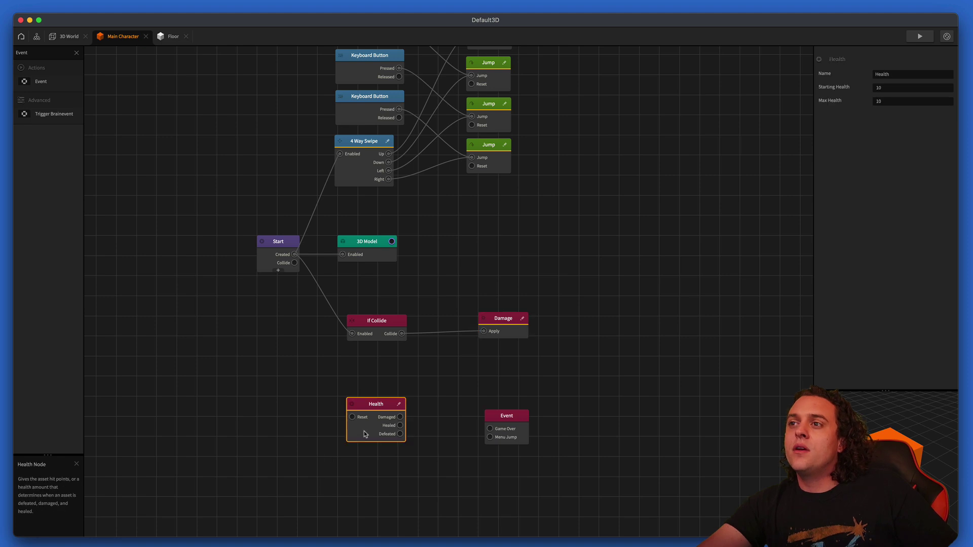
{"action": "left_click", "coordinate": [905, 86]}
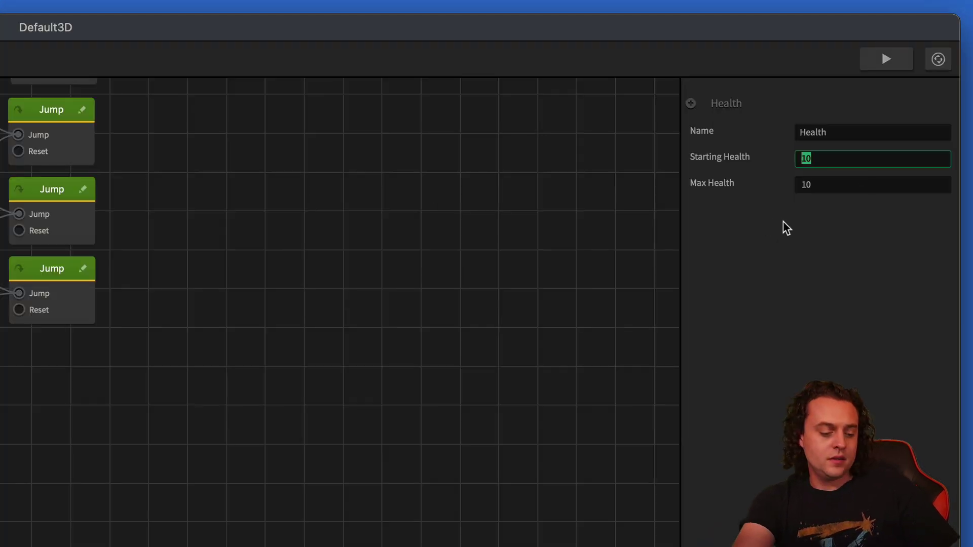
{"action": "type", "text": "20"}
{"action": "key", "text": "Tab"}
{"action": "type", "text": "20"}
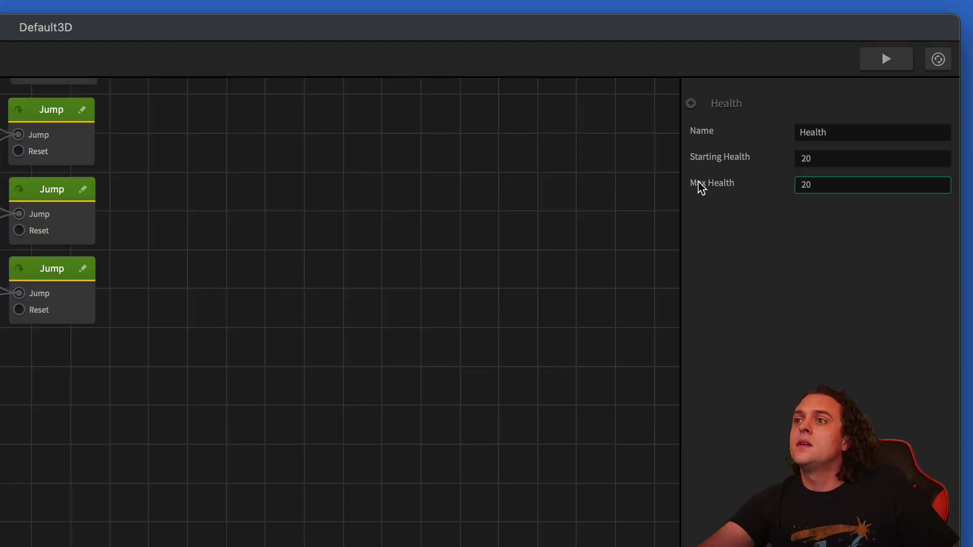
{"action": "key", "text": "Return"}
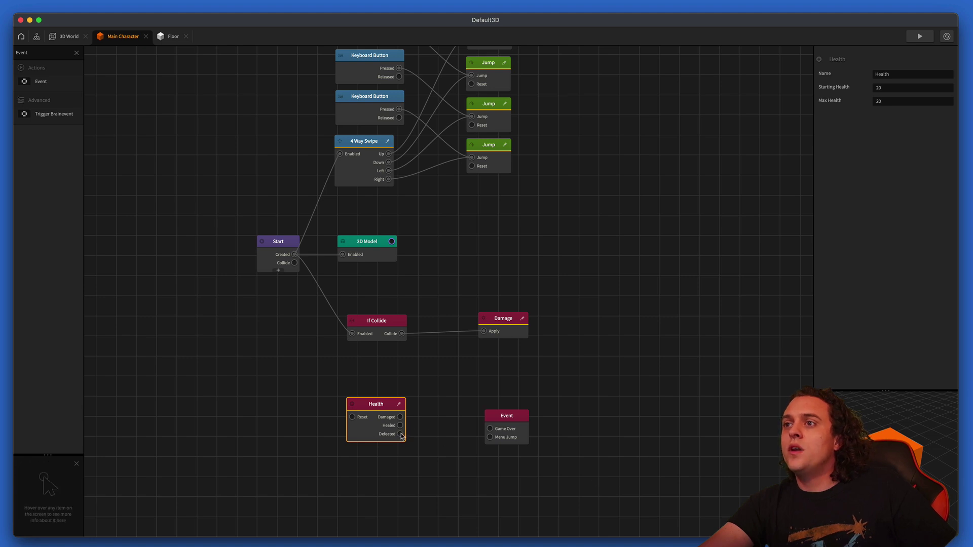
Connect Health's Defeated output to the Event node and rename the event Win
{"action": "left_click_drag", "start_coordinate": [491, 432], "coordinate": [491, 438]}
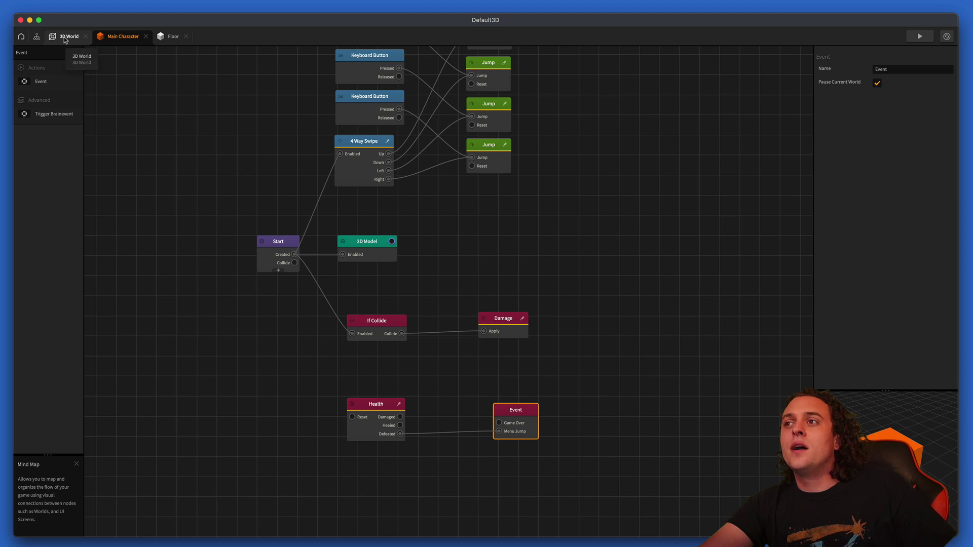
{"action": "double_click", "coordinate": [908, 70]}
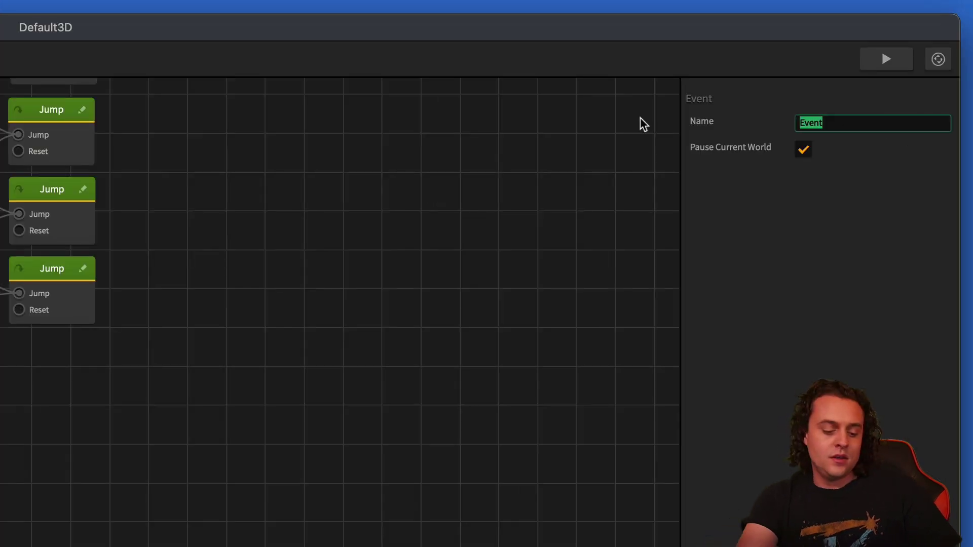
{"action": "type", "text": "Win"}
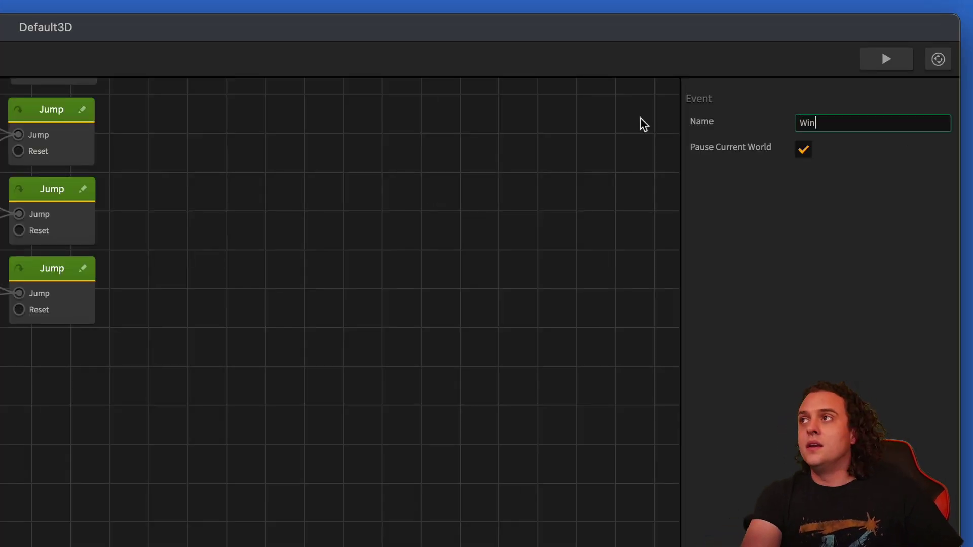
{"action": "key", "text": "Return"}
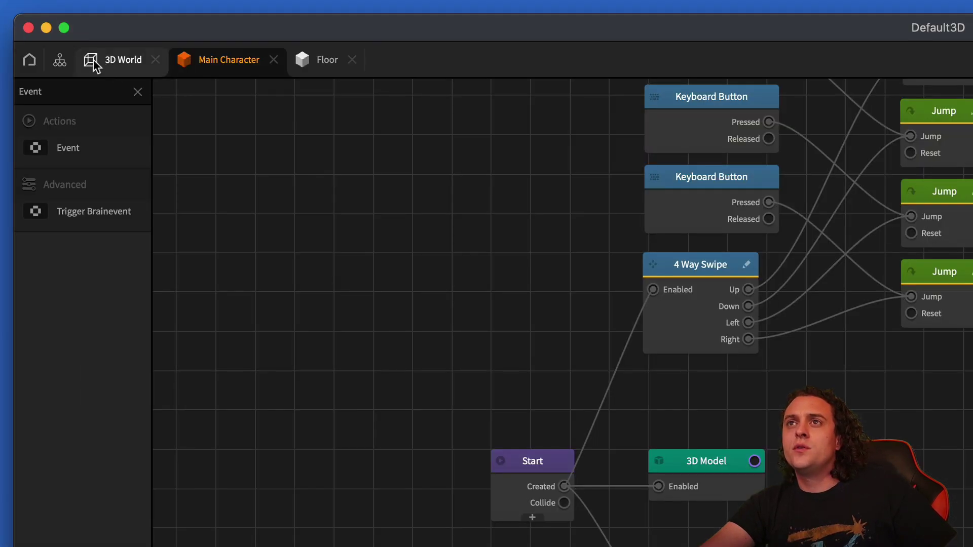
In the Mind Map, add a UI Screen node fed by the 3D World's Win output
{"action": "left_click", "coordinate": [36, 36]}
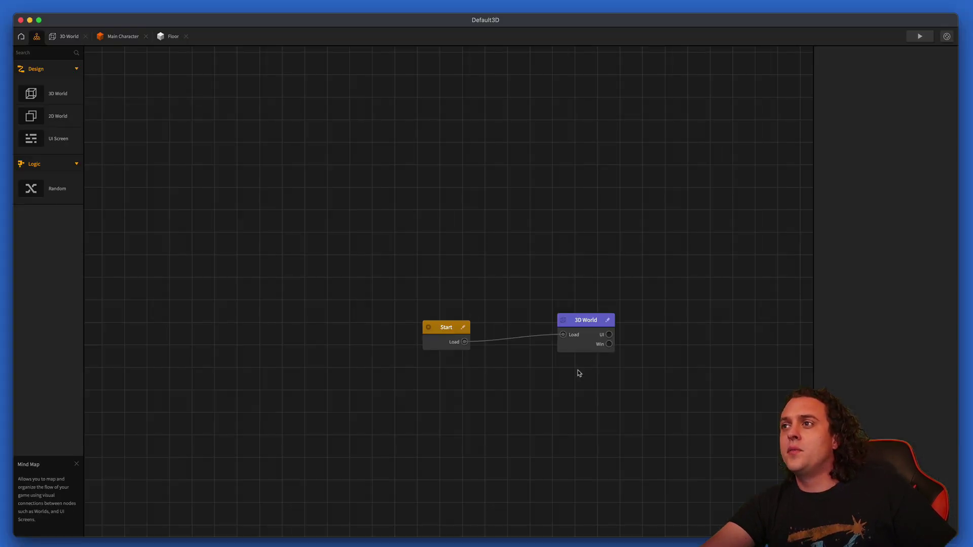
{"action": "scroll", "coordinate": [598, 358], "scroll_direction": "up", "scroll_amount": 3}
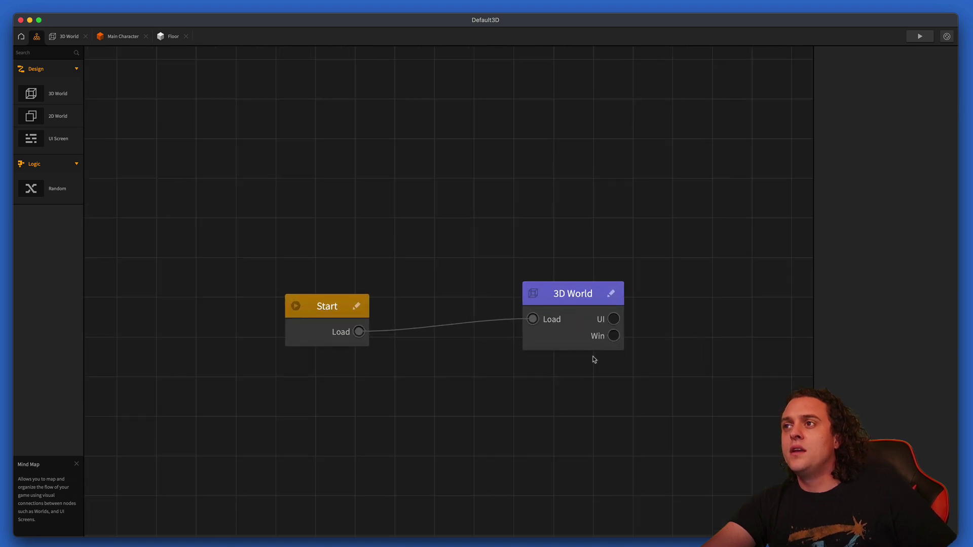
{"action": "left_click_drag", "start_coordinate": [580, 389], "coordinate": [439, 403]}
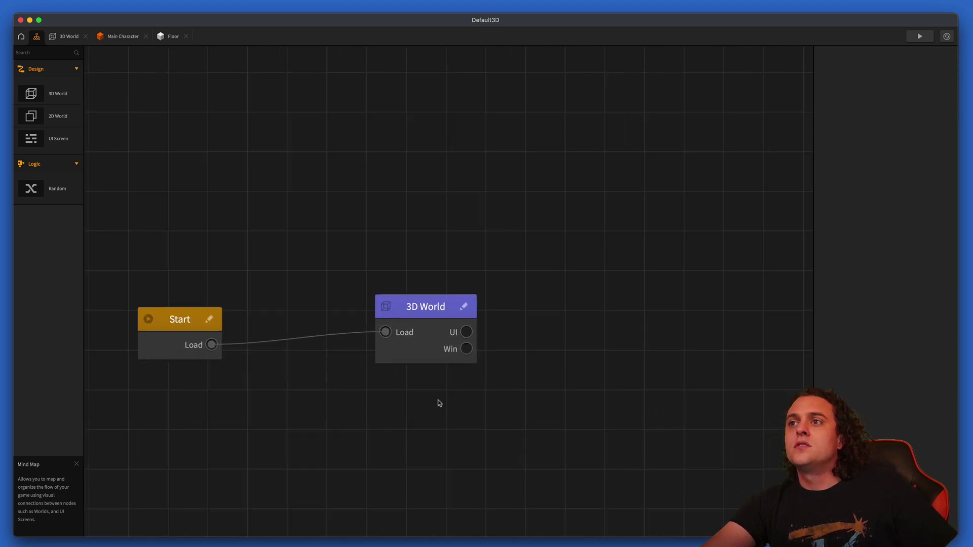
{"action": "scroll", "coordinate": [446, 400], "scroll_direction": "down", "scroll_amount": 3}
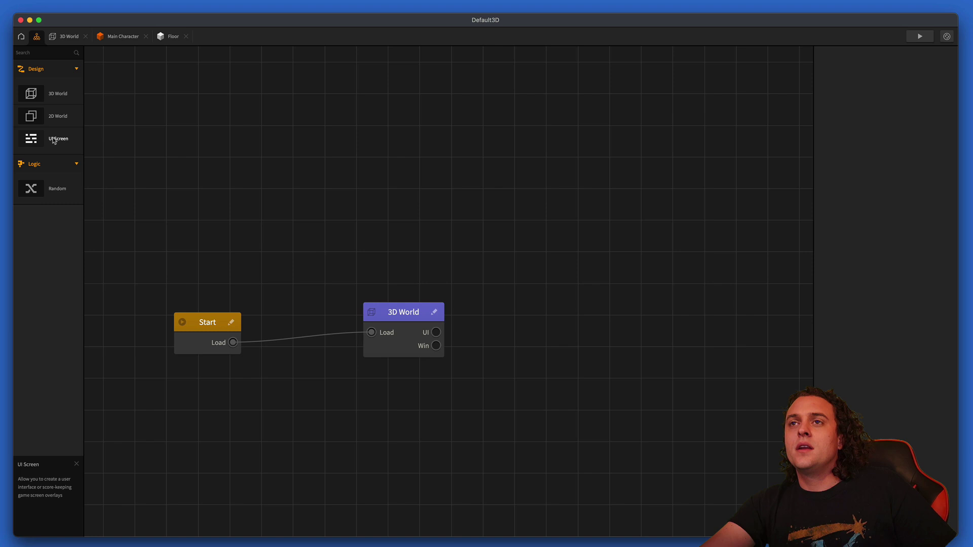
{"action": "left_click_drag", "start_coordinate": [55, 141], "coordinate": [552, 330]}
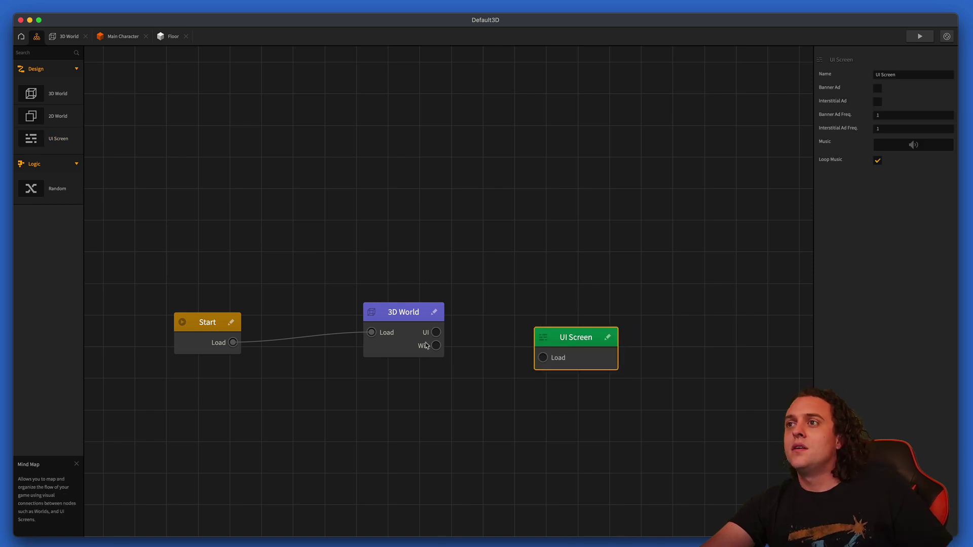
{"action": "left_click_drag", "start_coordinate": [425, 345], "coordinate": [585, 344]}
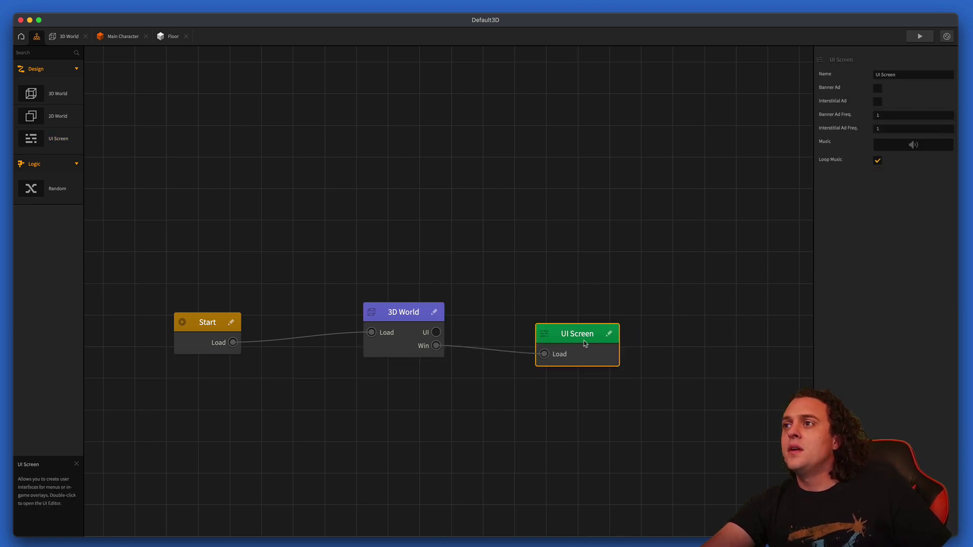
Place a Default Font label reading 'You Win!' on the UI Screen layout
{"action": "double_click", "coordinate": [586, 344]}
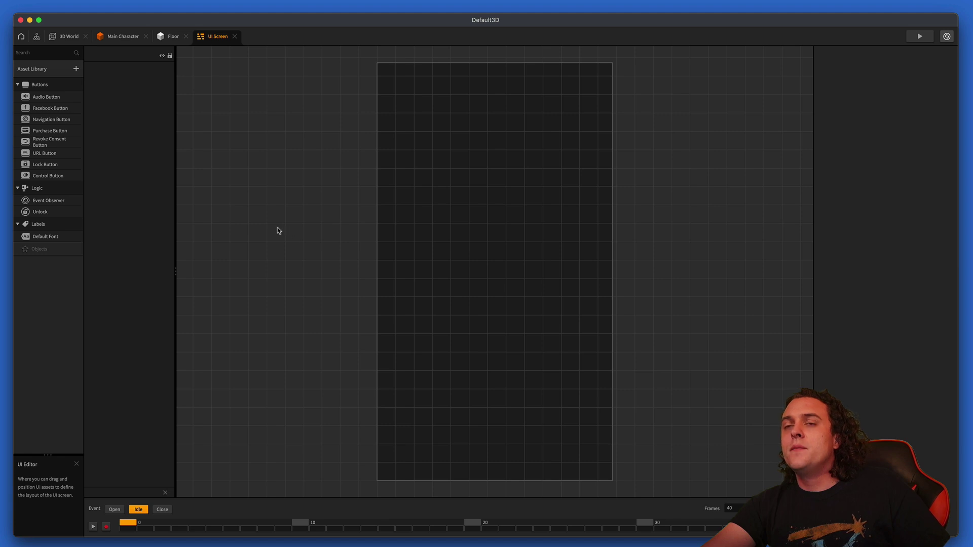
{"action": "left_click_drag", "start_coordinate": [46, 236], "coordinate": [464, 167]}
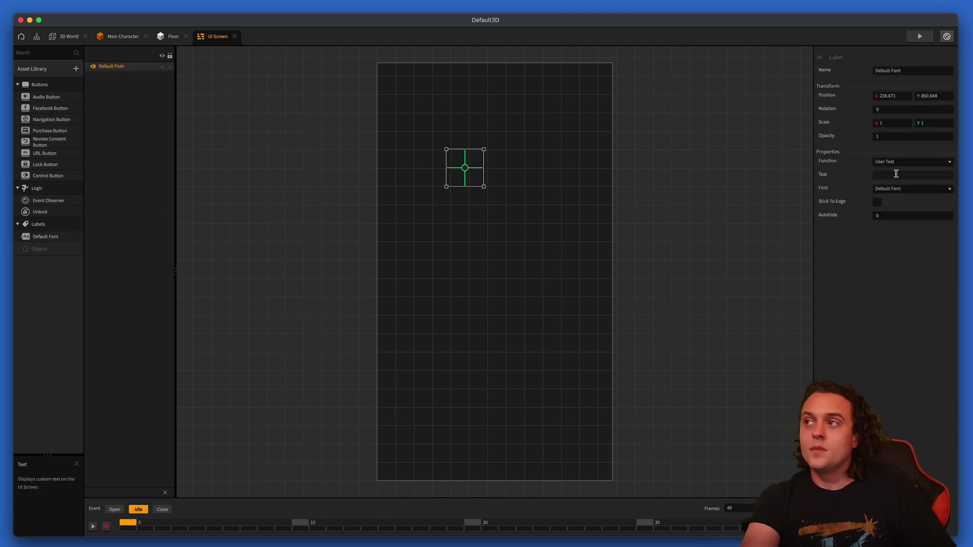
{"action": "key", "text": "Delete"}
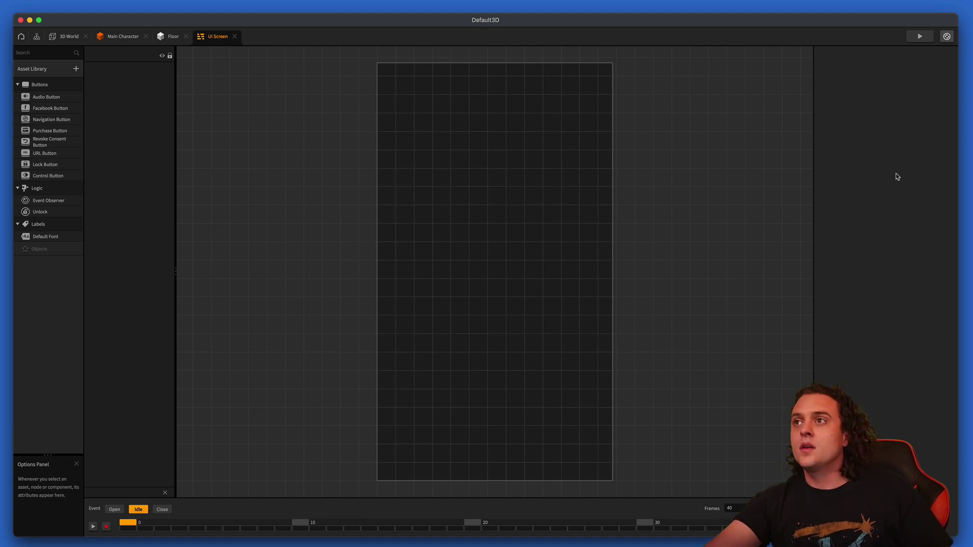
{"action": "key", "text": "super+z"}
{"action": "left_click", "coordinate": [903, 174]}
{"action": "type", "text": "Y"}
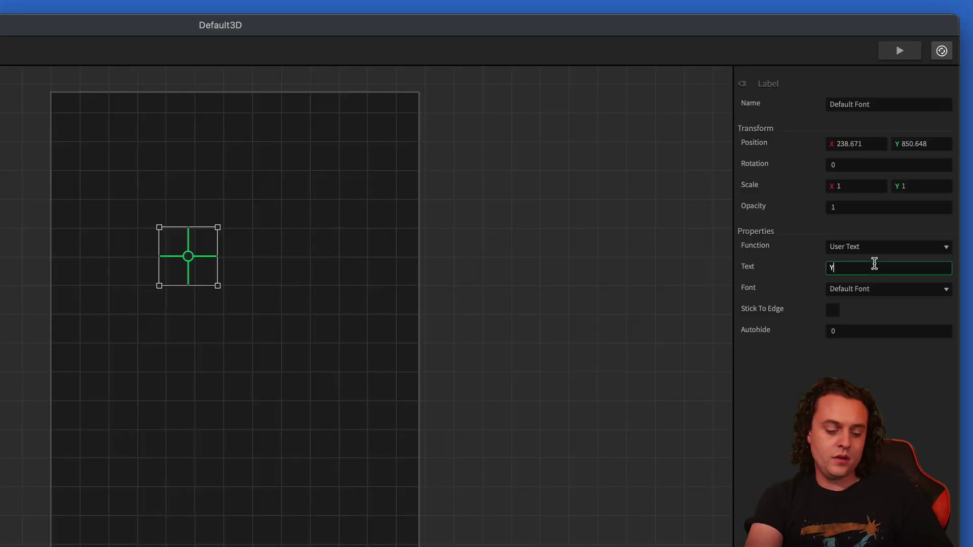
{"action": "type", "text": "ou Win!"}
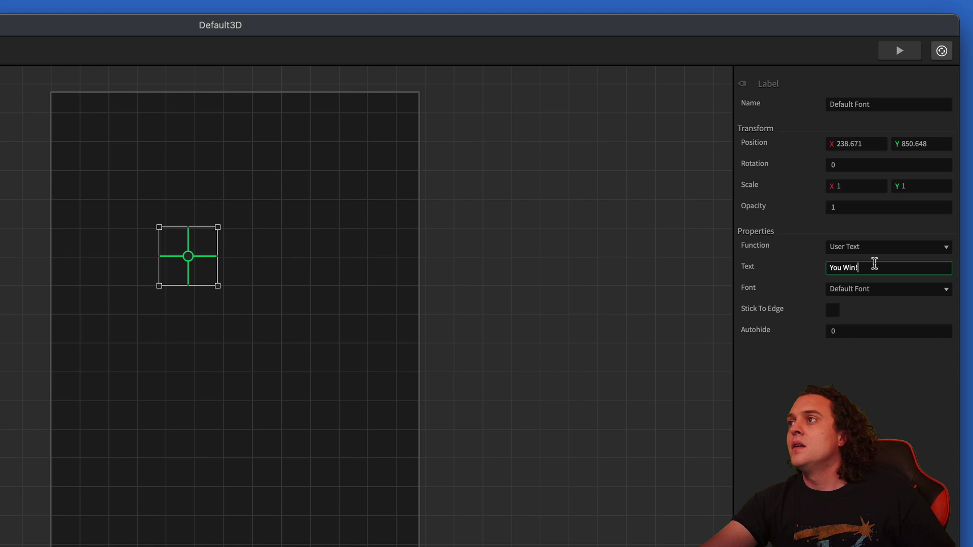
{"action": "left_click", "coordinate": [871, 315]}
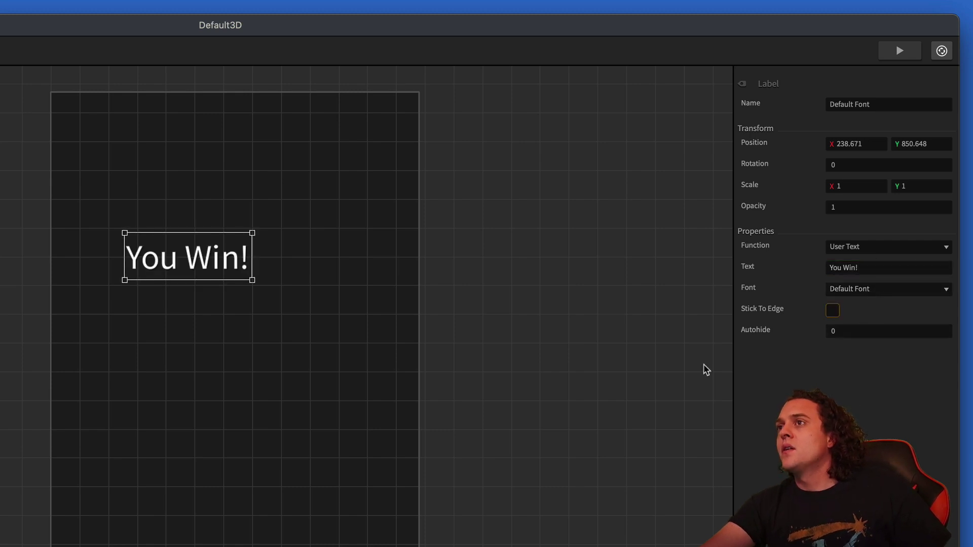
{"action": "left_click_drag", "start_coordinate": [226, 268], "coordinate": [288, 226]}
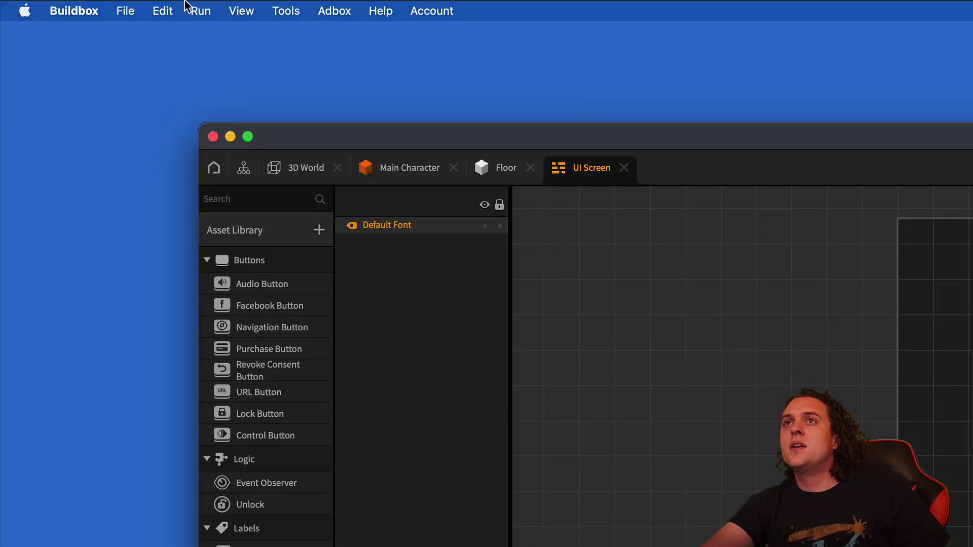
Change the Default Font size from 60 to 80 in the Font Editor
{"action": "left_click", "coordinate": [286, 11]}
{"action": "left_click", "coordinate": [304, 35]}
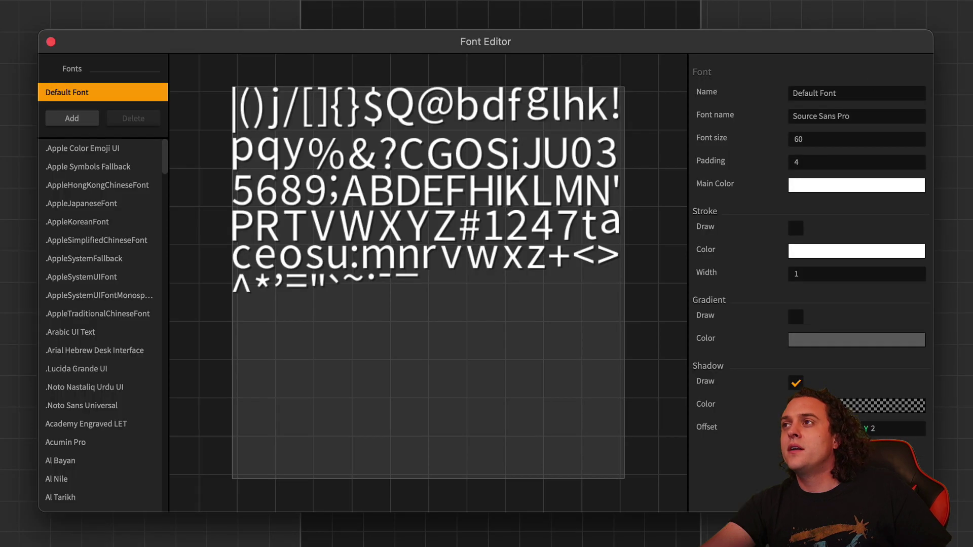
{"action": "double_click", "coordinate": [828, 139]}
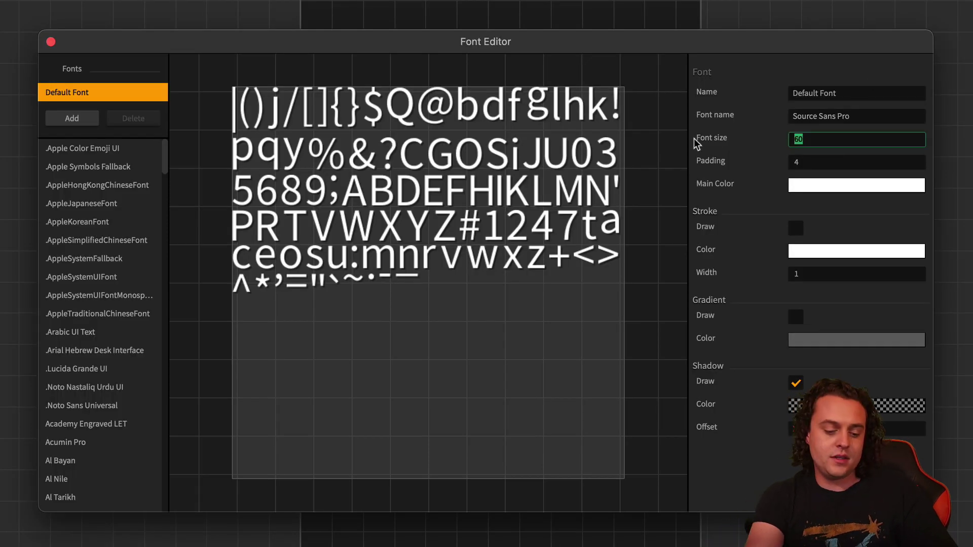
{"action": "type", "text": "80"}
{"action": "key", "text": "Return"}
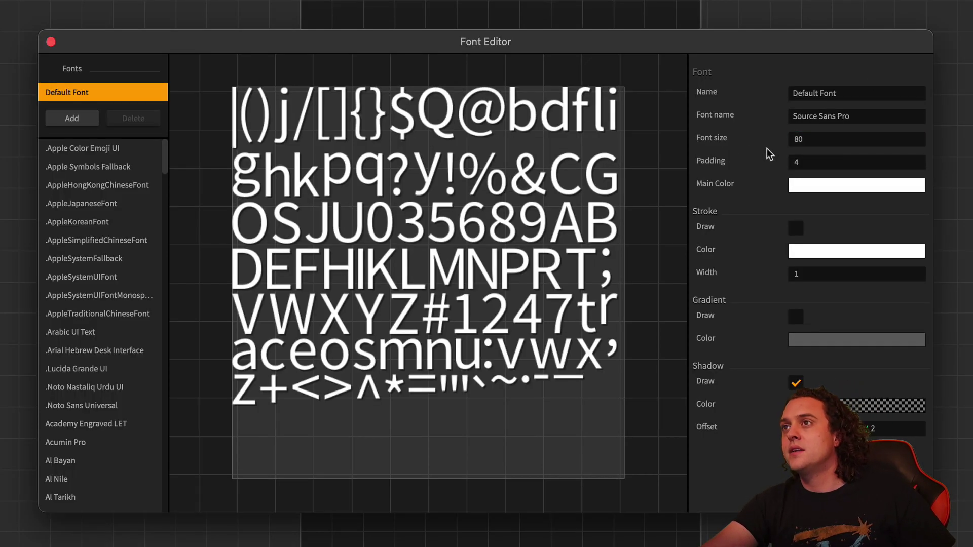
{"action": "left_click", "coordinate": [50, 42]}
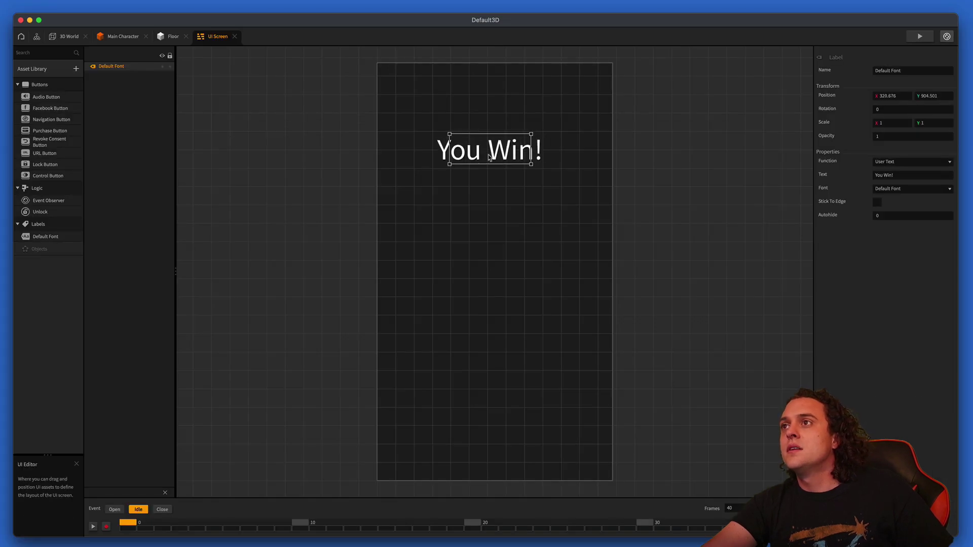
{"action": "left_click_drag", "start_coordinate": [491, 156], "coordinate": [494, 156]}
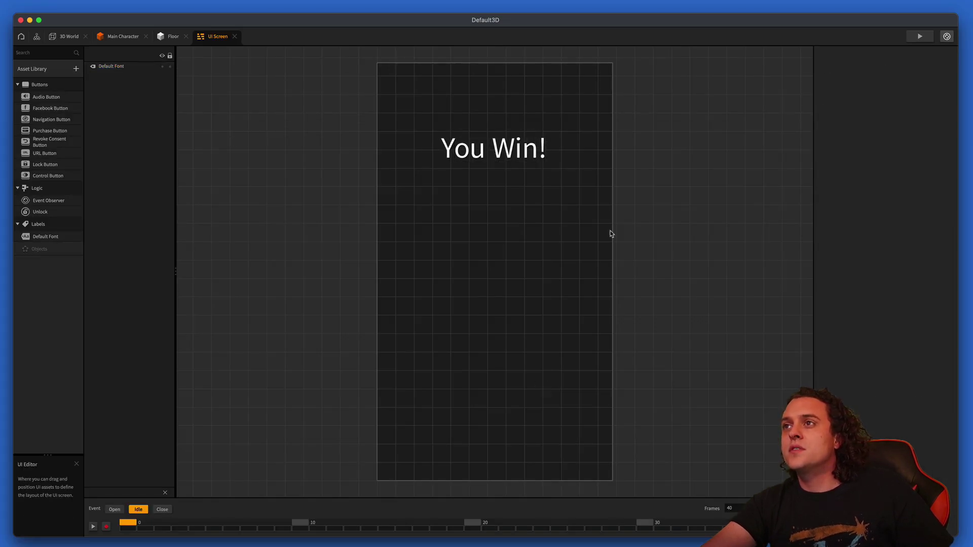
{"action": "left_click", "coordinate": [520, 161]}
Add a Navigation Button with a play icon, centred below the You Win! text
{"action": "left_click", "coordinate": [569, 263]}
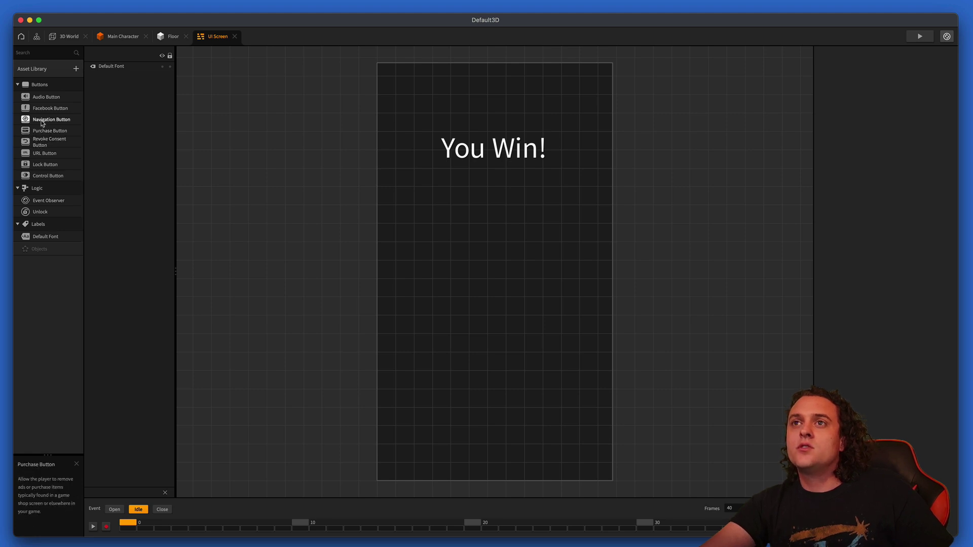
{"action": "left_click_drag", "start_coordinate": [52, 119], "coordinate": [520, 339]}
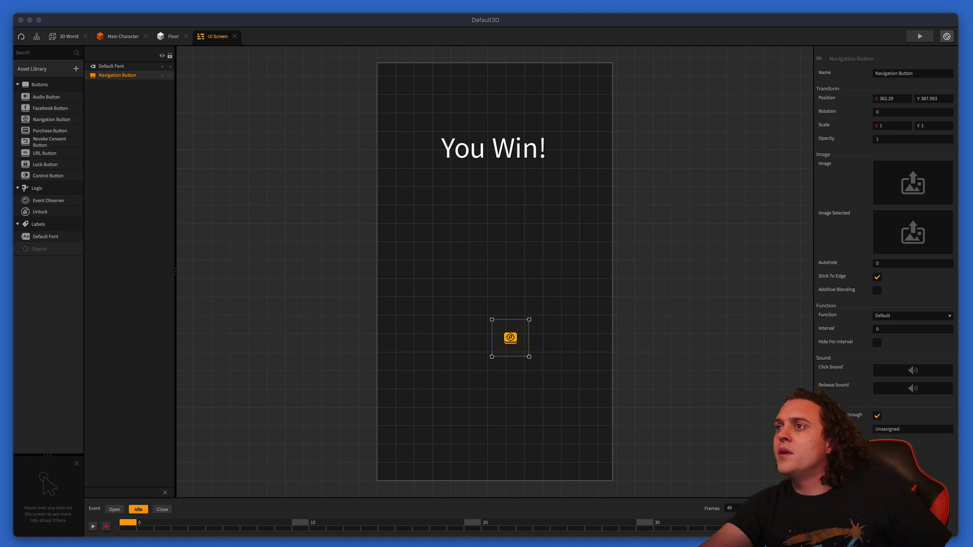
{"action": "left_click_drag", "start_coordinate": [718, 388], "coordinate": [907, 183]}
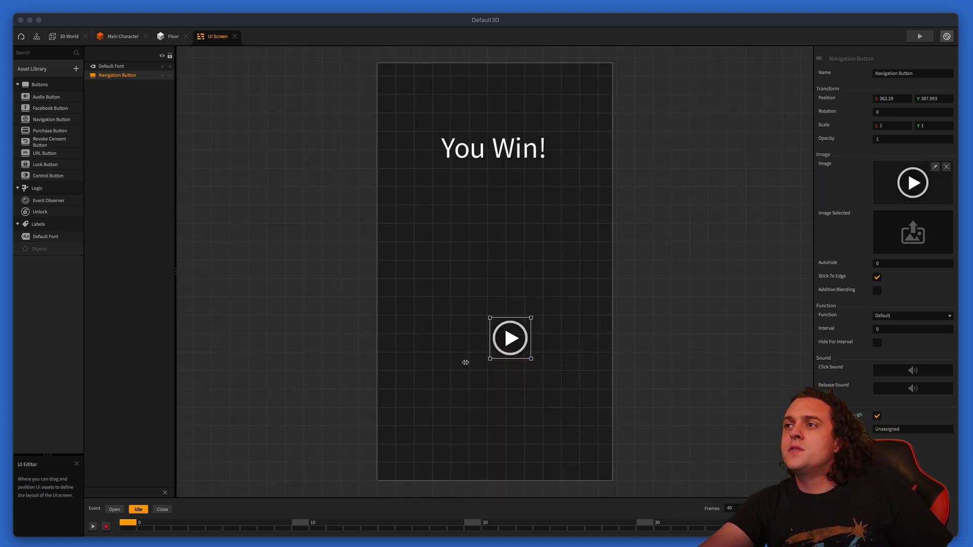
{"action": "left_click", "coordinate": [513, 345]}
{"action": "left_click_drag", "start_coordinate": [511, 346], "coordinate": [491, 345]}
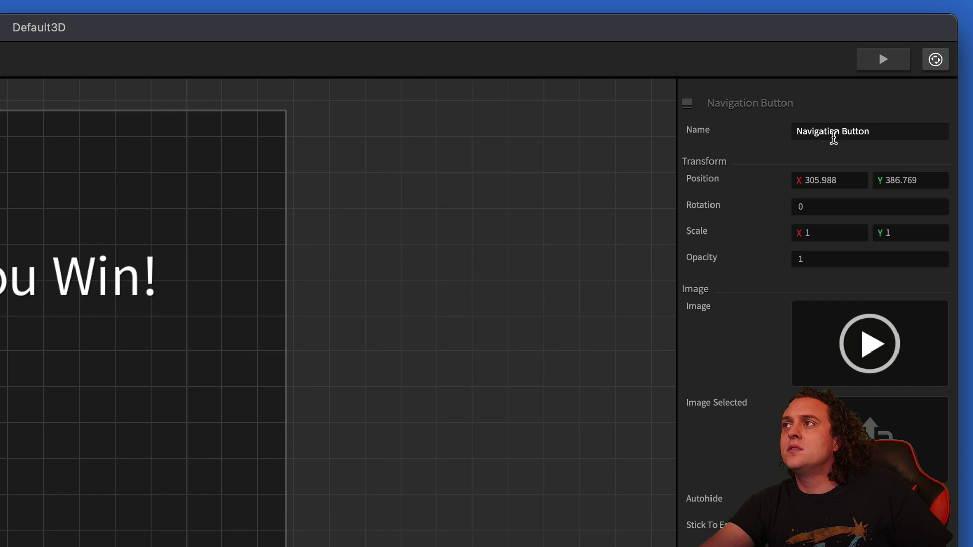
Rename the button to 'Restart Button'
{"action": "left_click", "coordinate": [897, 73]}
{"action": "double_click", "coordinate": [837, 131]}
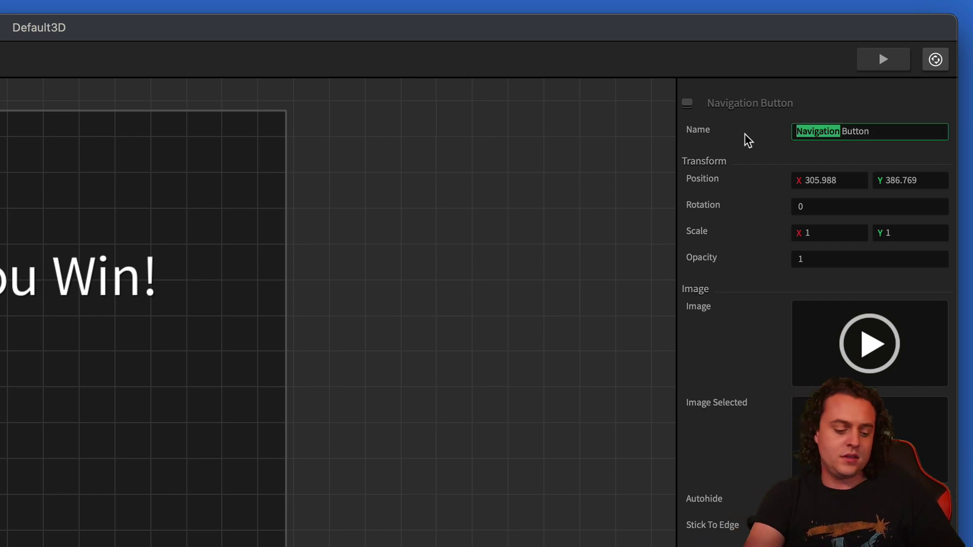
{"action": "type", "text": "Restart"}
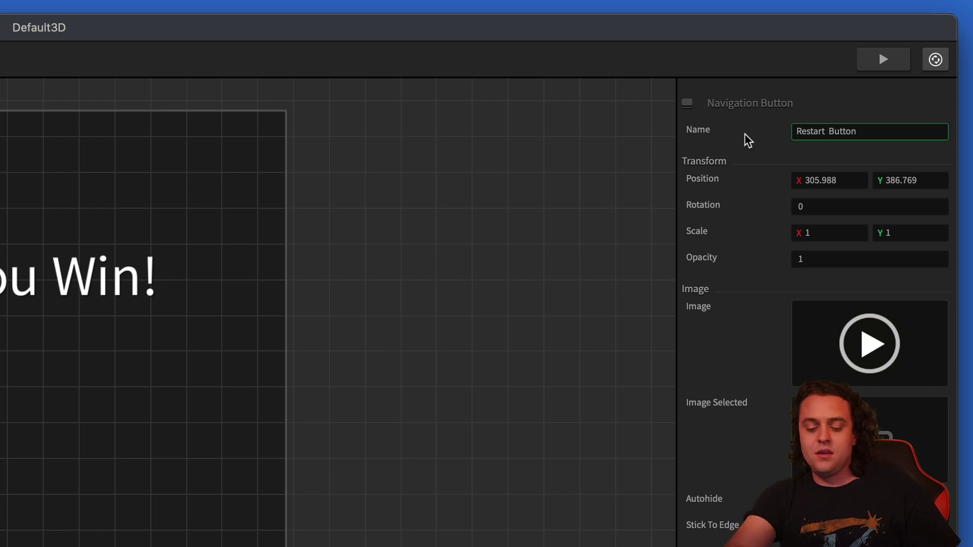
{"action": "key", "text": "Return"}
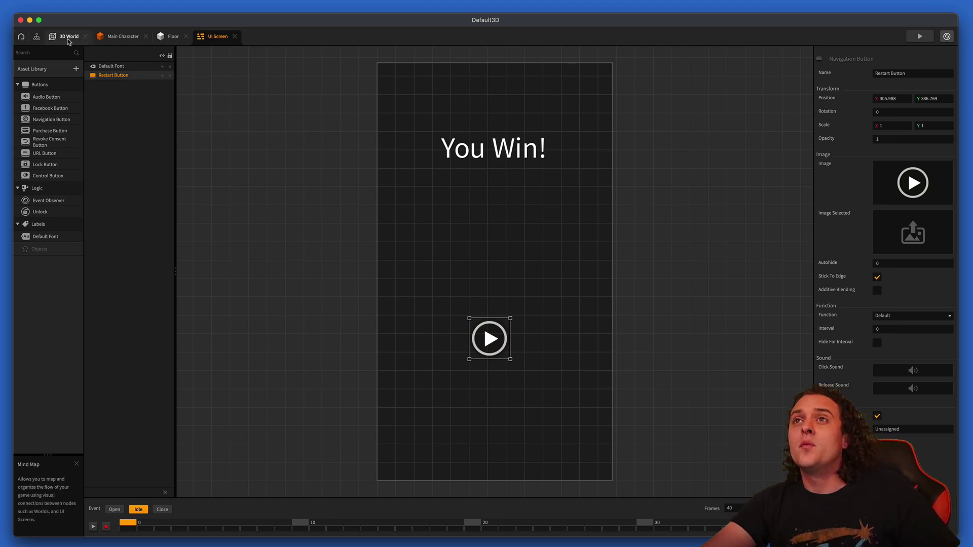
In the Mind Map, shift the UI Screen node slightly and select the 3D World node
{"action": "left_click", "coordinate": [37, 38]}
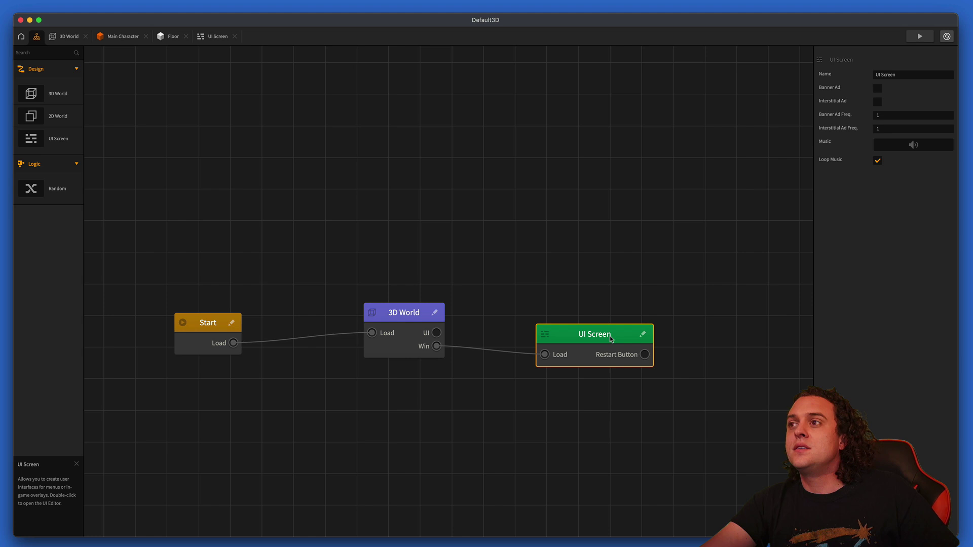
{"action": "left_click_drag", "start_coordinate": [612, 337], "coordinate": [372, 332]}
{"action": "left_click", "coordinate": [414, 335]}
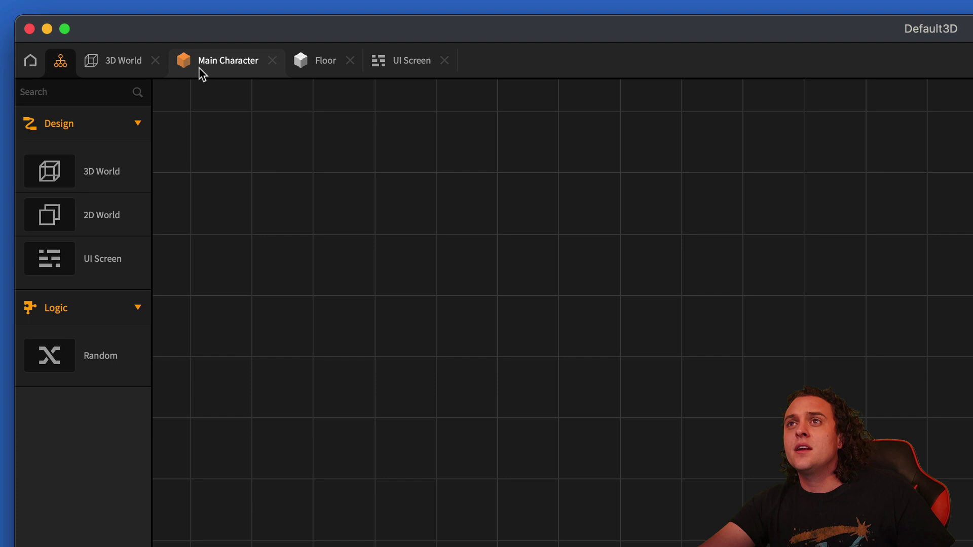
On the Main Character graph, inspect the Win and Health nodes, then move Damage further right
{"action": "left_click", "coordinate": [206, 69]}
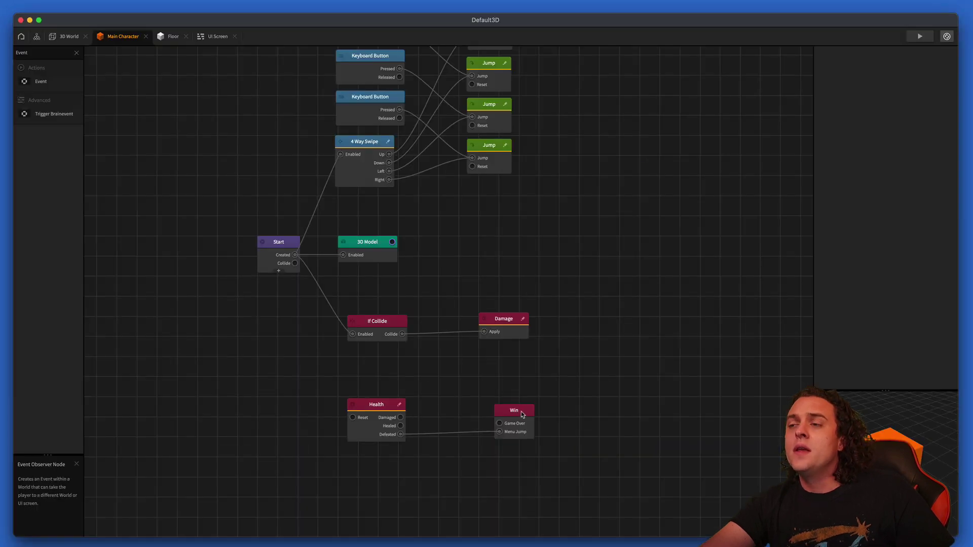
{"action": "left_click", "coordinate": [517, 415]}
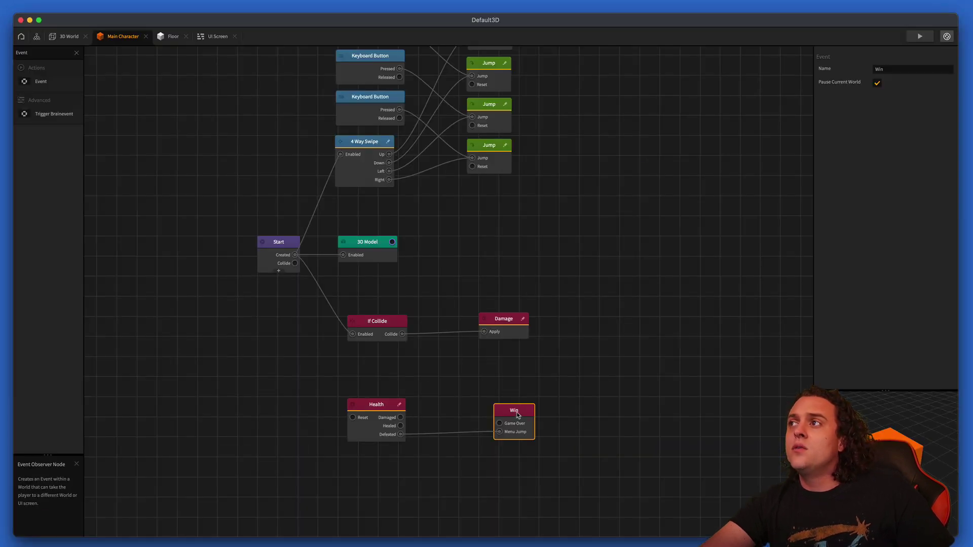
{"action": "left_click", "coordinate": [377, 420]}
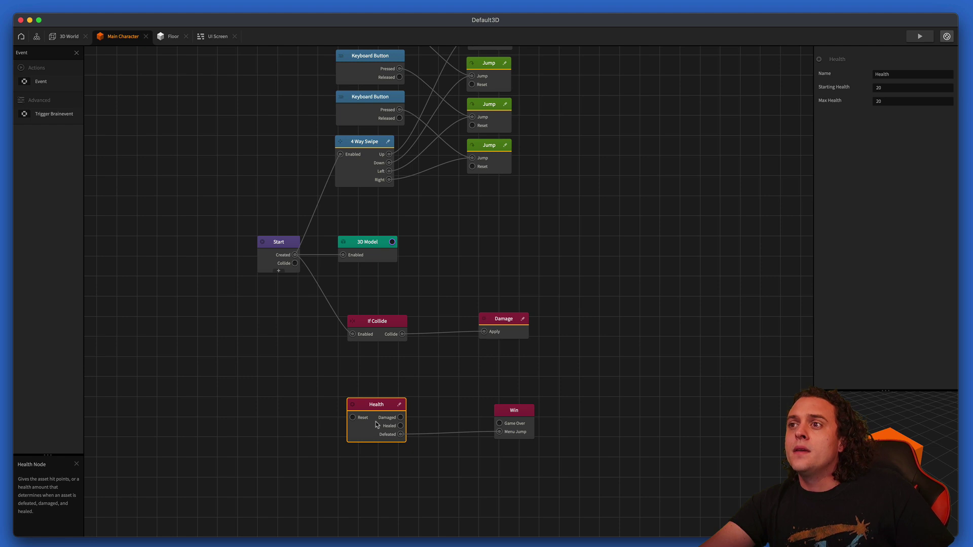
{"action": "left_click", "coordinate": [531, 427]}
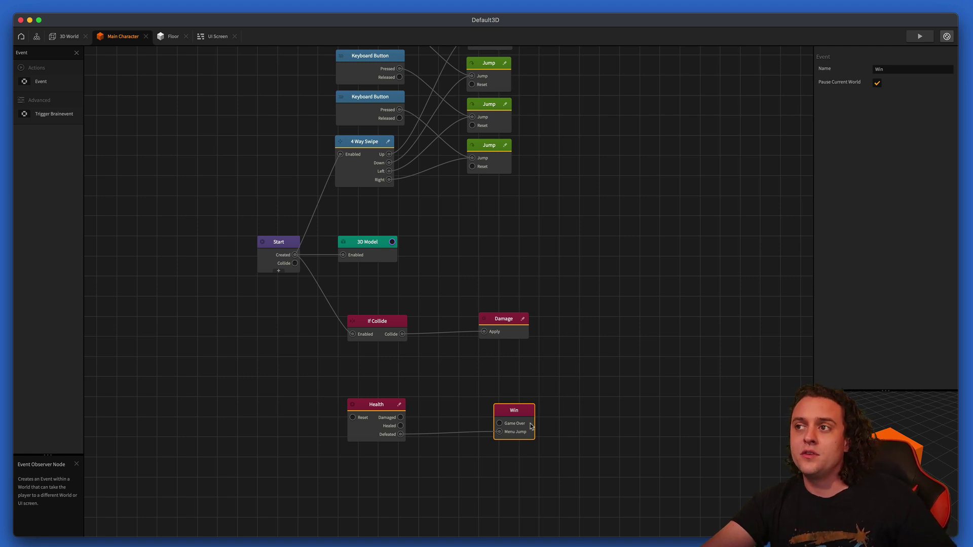
{"action": "left_click_drag", "start_coordinate": [499, 320], "coordinate": [535, 322]}
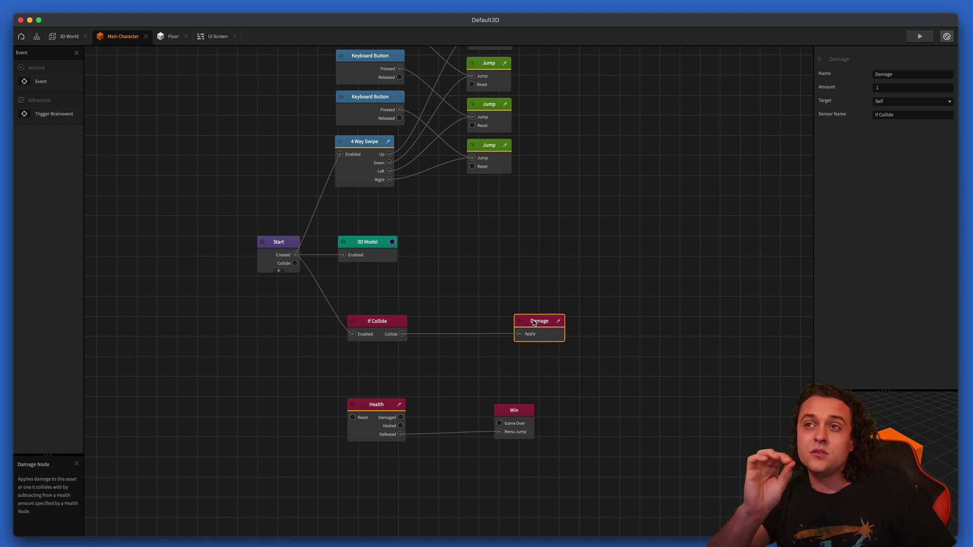
Insert a Delay node of 0.1 between If Collide and Damage
{"action": "left_click", "coordinate": [42, 52]}
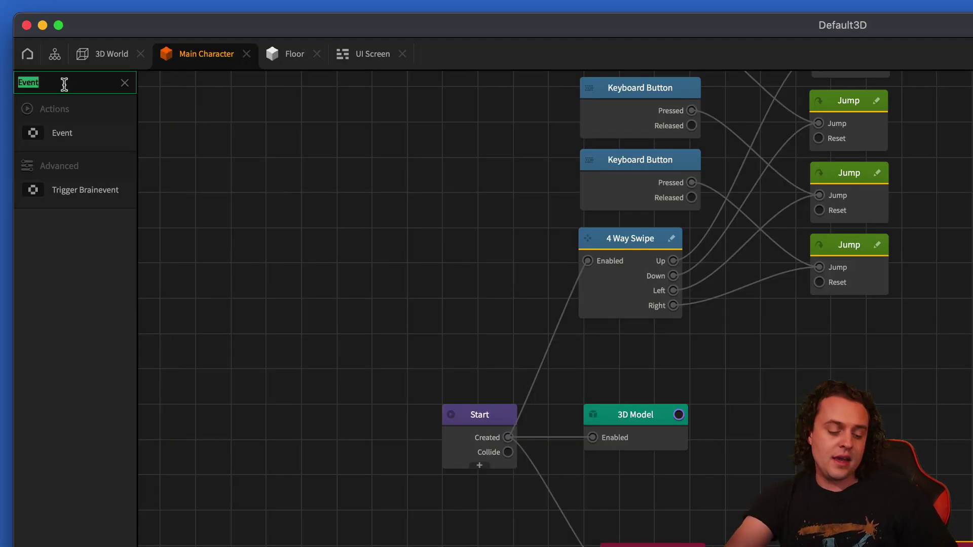
{"action": "type", "text": "delay"}
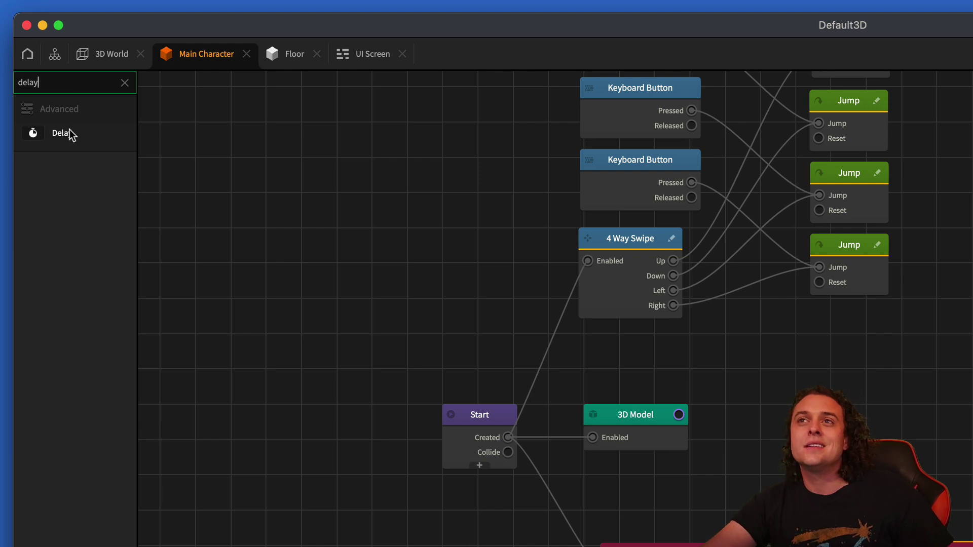
{"action": "left_click", "coordinate": [64, 131]}
{"action": "left_click", "coordinate": [415, 306]}
{"action": "left_click_drag", "start_coordinate": [421, 310], "coordinate": [455, 310]}
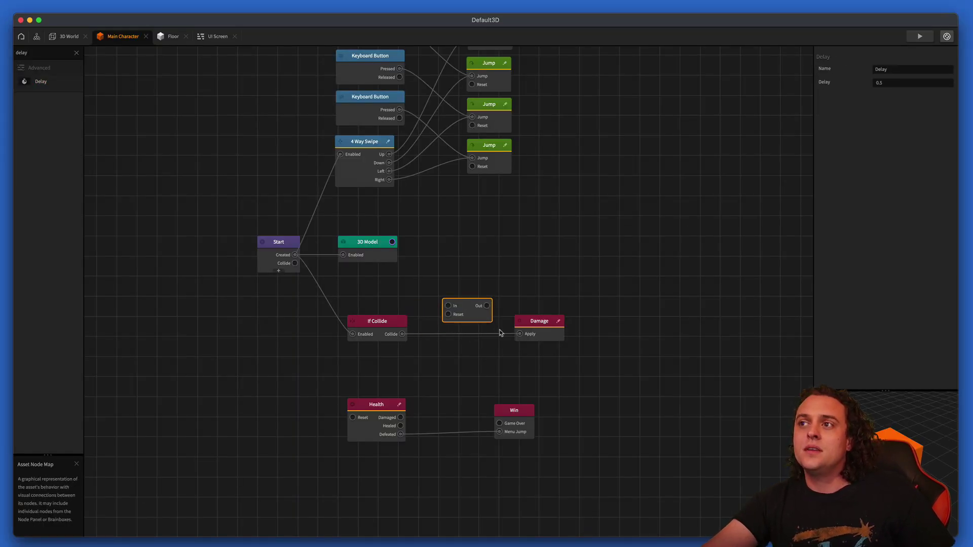
{"action": "left_click_drag", "start_coordinate": [499, 333], "coordinate": [456, 335]}
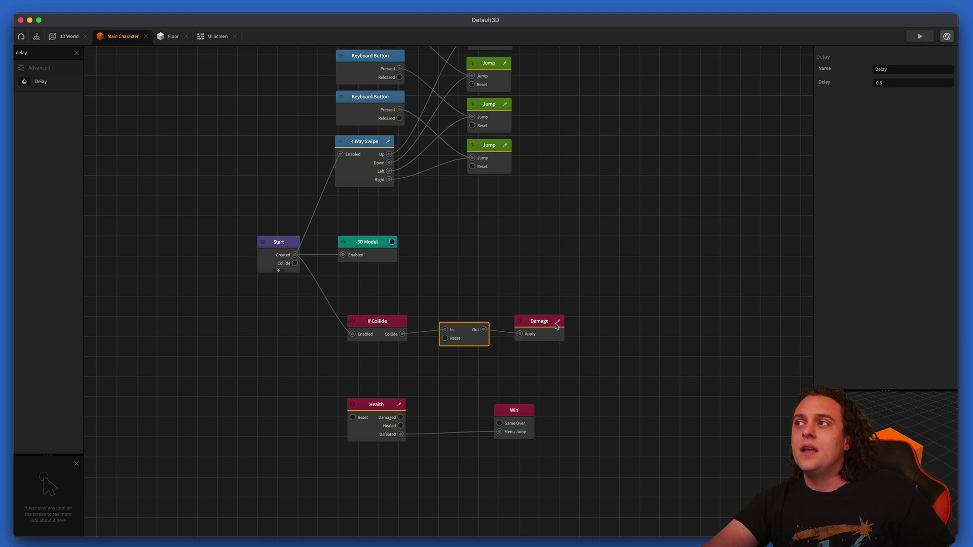
{"action": "left_click", "coordinate": [888, 86]}
{"action": "key", "text": "BackSpace"}
{"action": "type", "text": "1"}
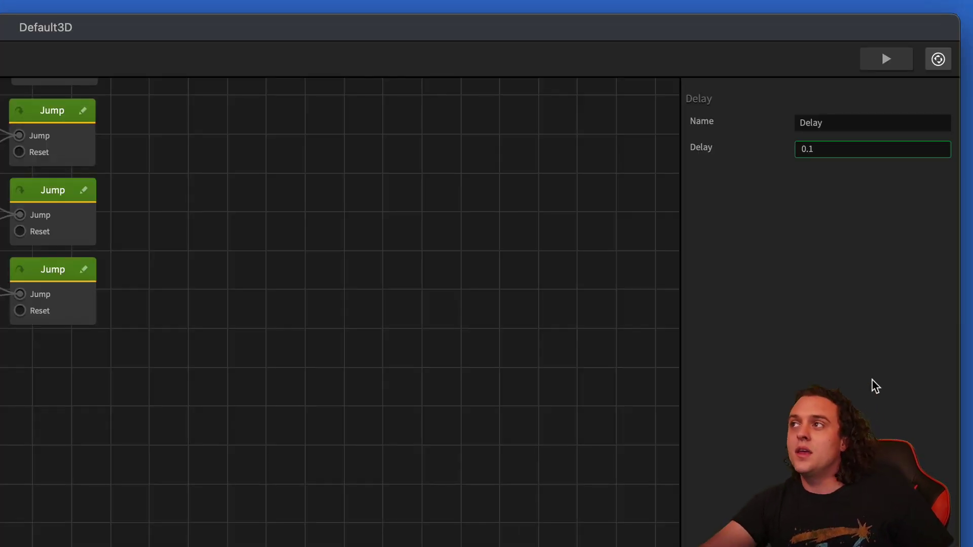
{"action": "key", "text": "Return"}
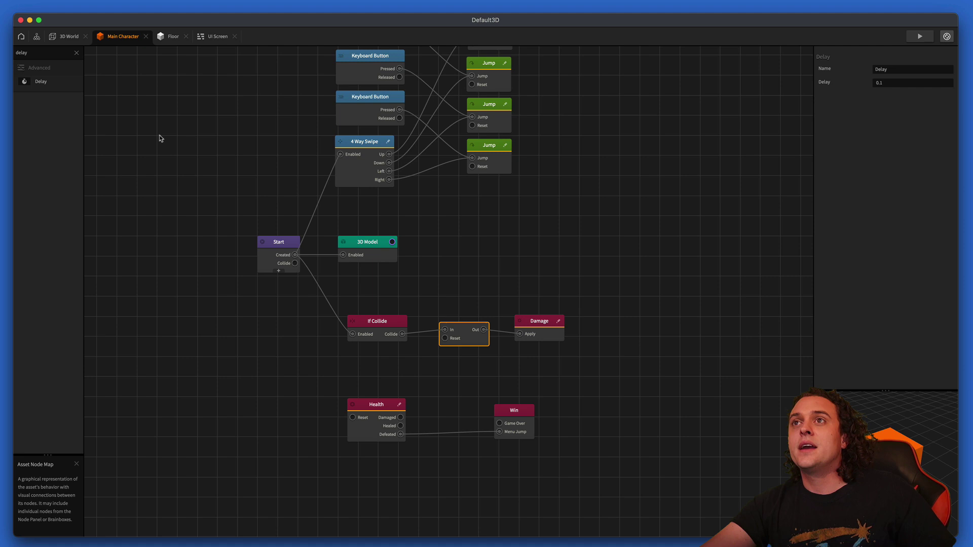
Switch to the 3D World scene and start a game preview
{"action": "left_click", "coordinate": [71, 38]}
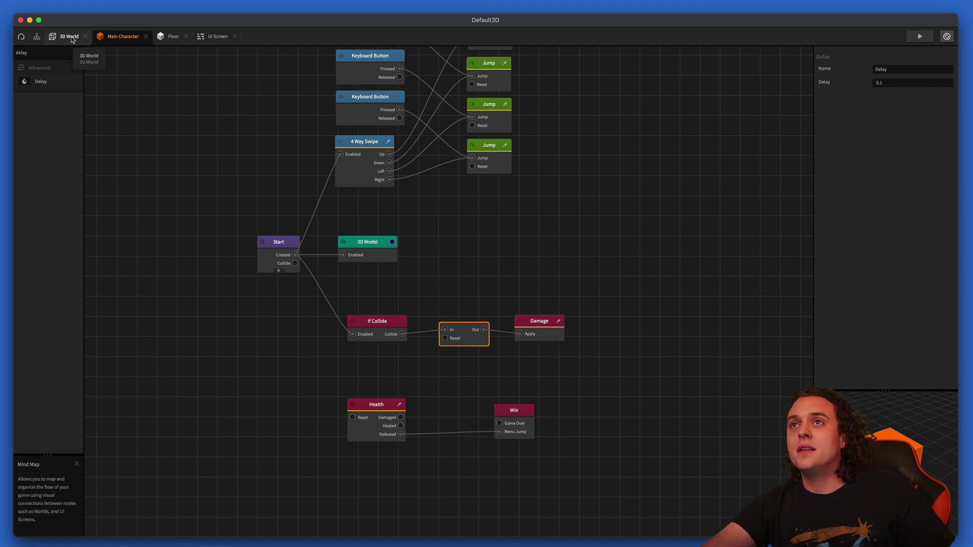
{"action": "scroll", "coordinate": [469, 275], "scroll_direction": "down", "scroll_amount": 5}
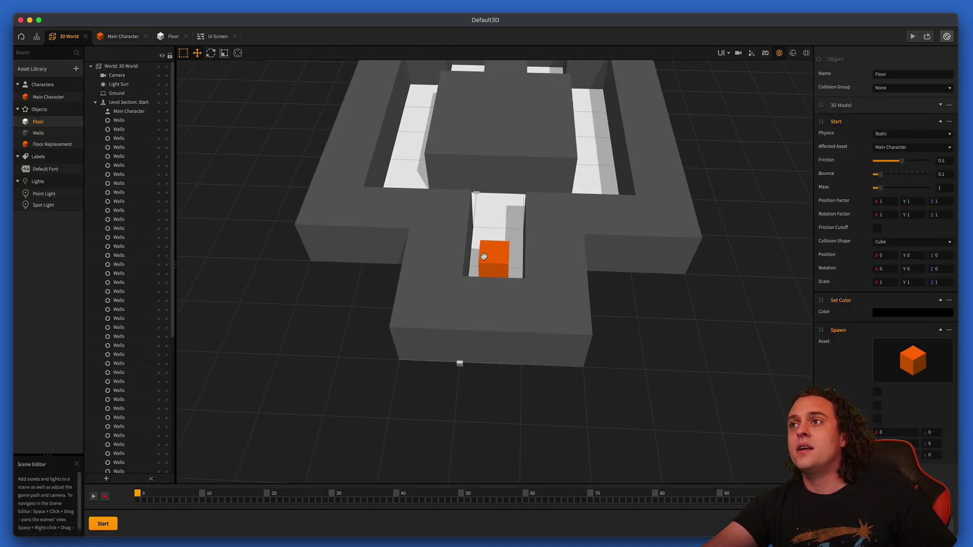
{"action": "scroll", "coordinate": [484, 259], "scroll_direction": "up", "scroll_amount": 3}
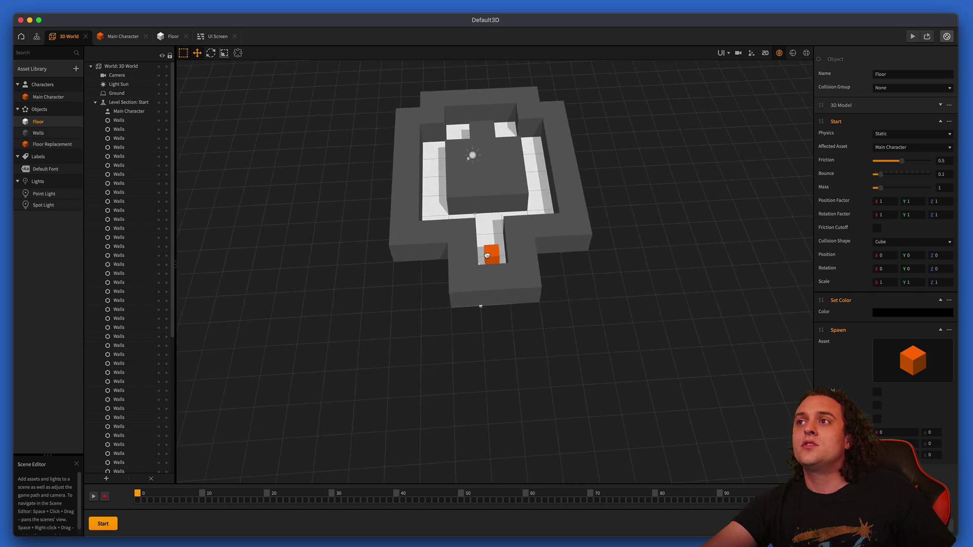
{"action": "left_click", "coordinate": [911, 37]}
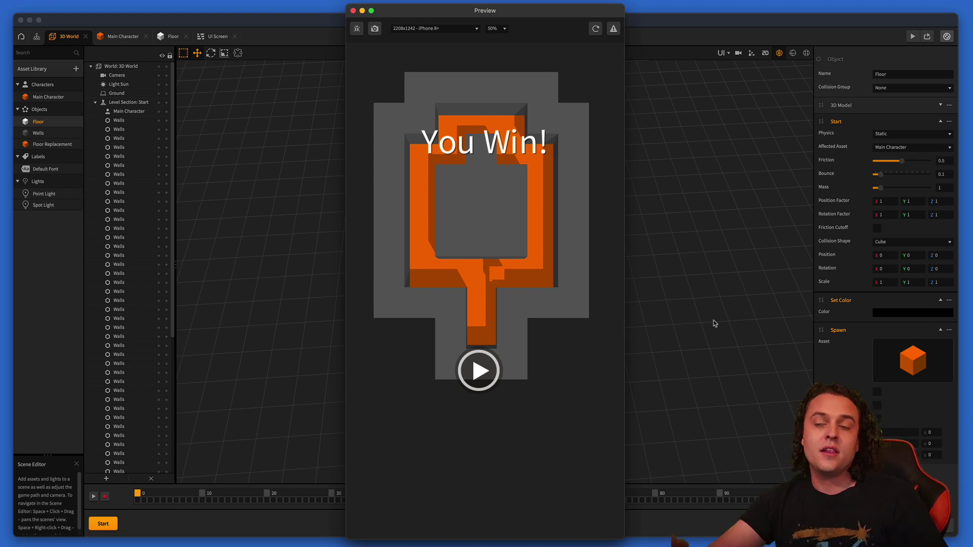
Restart the level with the play button on the You Win! screen
{"action": "left_click", "coordinate": [479, 372]}
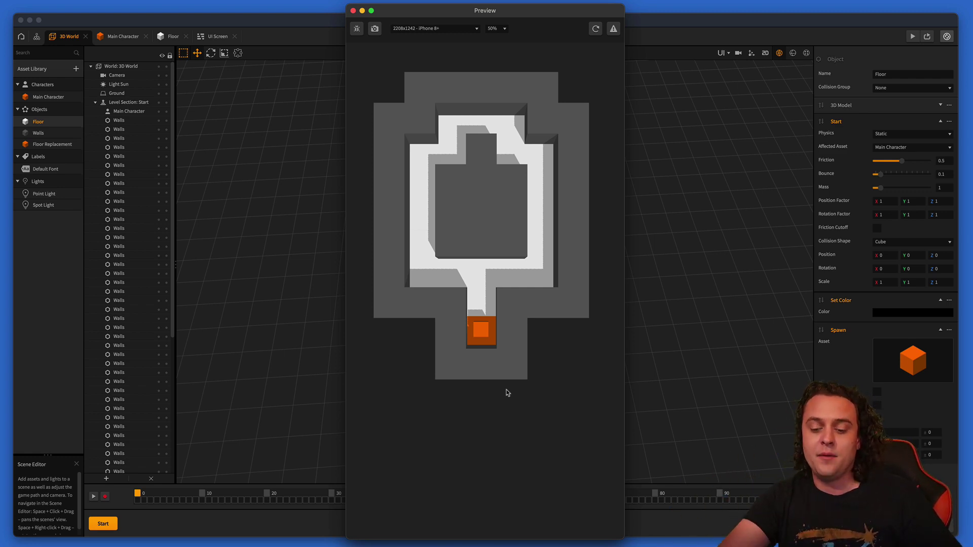
Slide the cube over every floor tile to win, then enable Debug Mode and reload
{"action": "key", "text": "Up"}
{"action": "key", "text": "Left"}
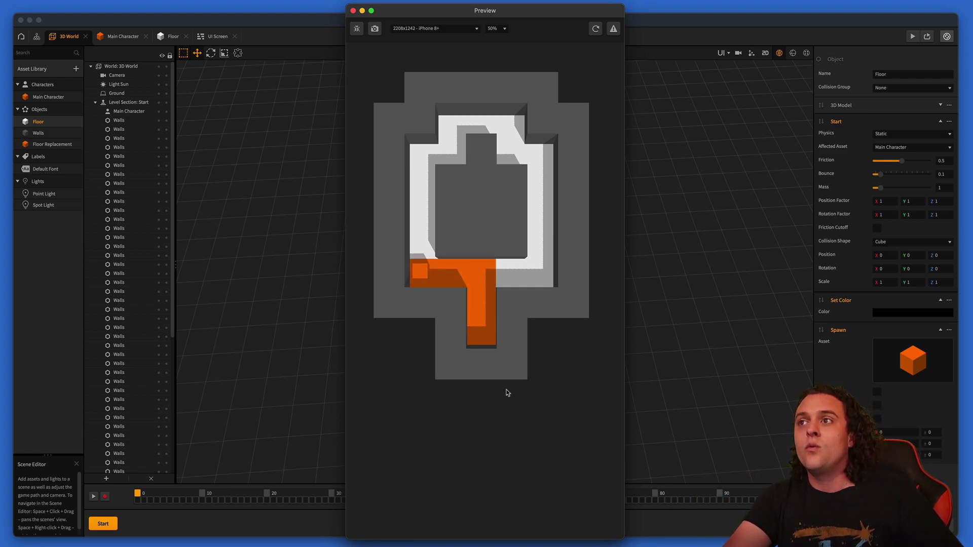
{"action": "key", "text": "Right"}
{"action": "key", "text": "Up"}
{"action": "key", "text": "Left"}
{"action": "key", "text": "Up"}
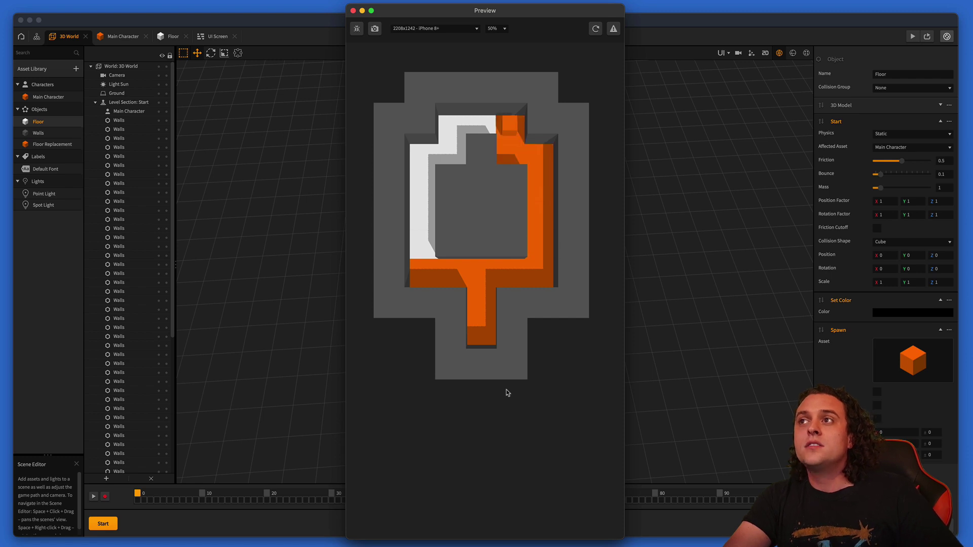
{"action": "key", "text": "Left"}
{"action": "key", "text": "Down"}
{"action": "key", "text": "Left"}
{"action": "key", "text": "Down"}
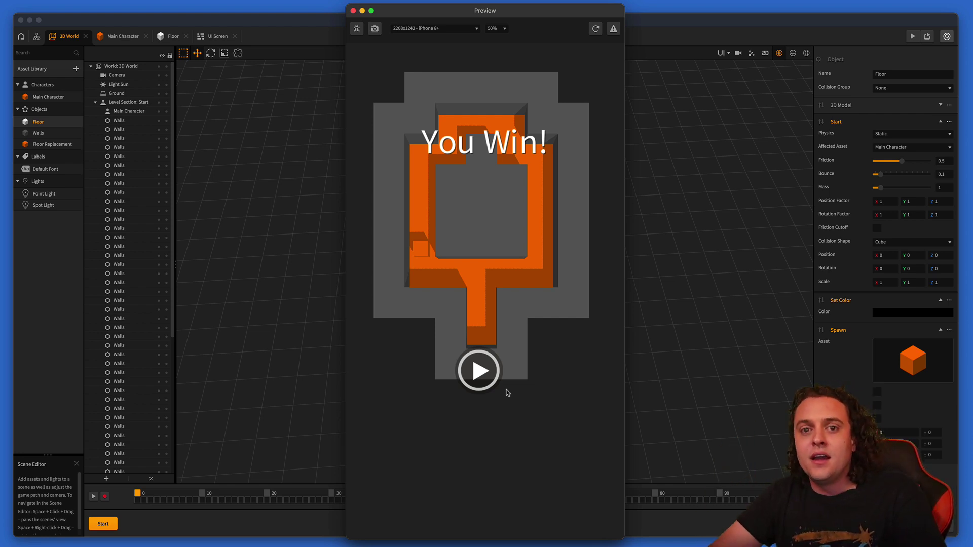
{"action": "left_click", "coordinate": [357, 28]}
{"action": "left_click", "coordinate": [596, 28]}
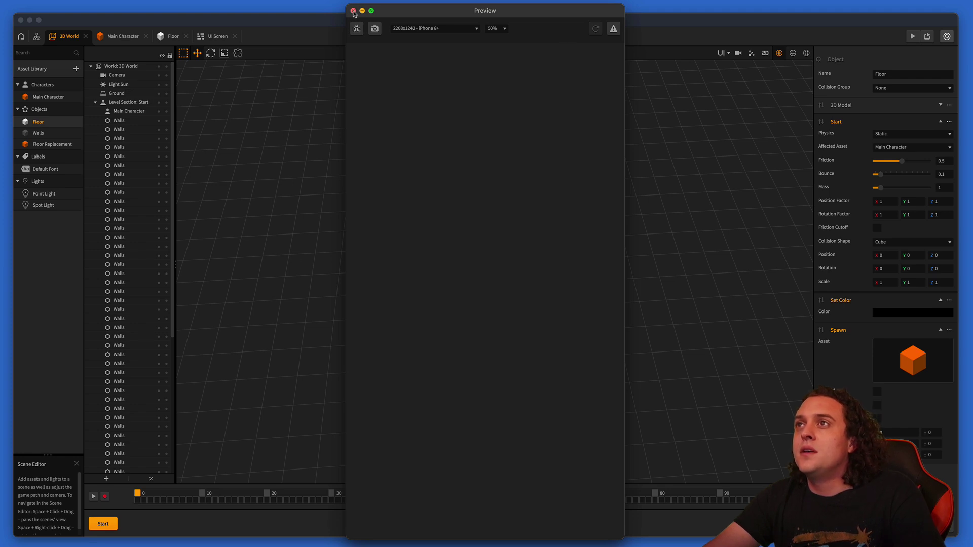
Close the preview, launch a new one, and reload it with Debug Mode on
{"action": "left_click", "coordinate": [354, 11]}
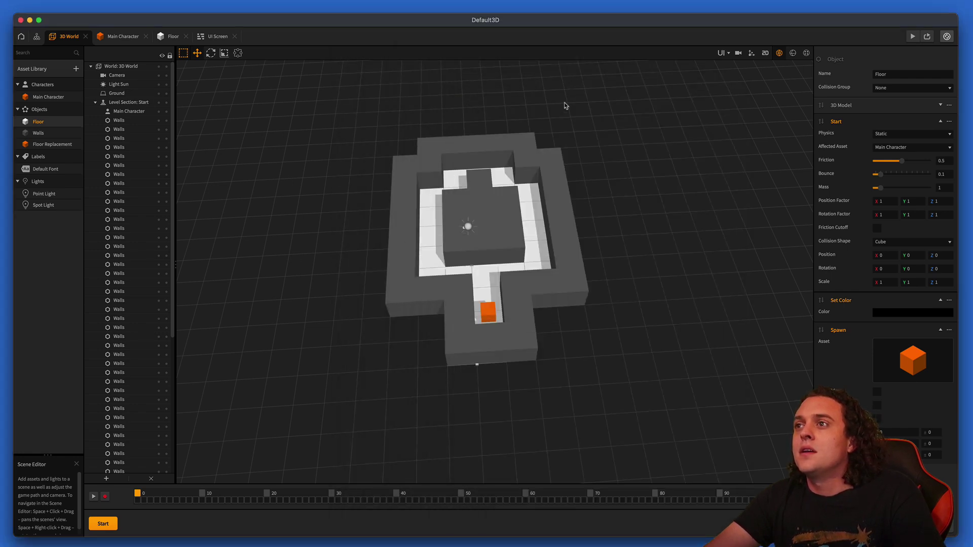
{"action": "left_click", "coordinate": [912, 36]}
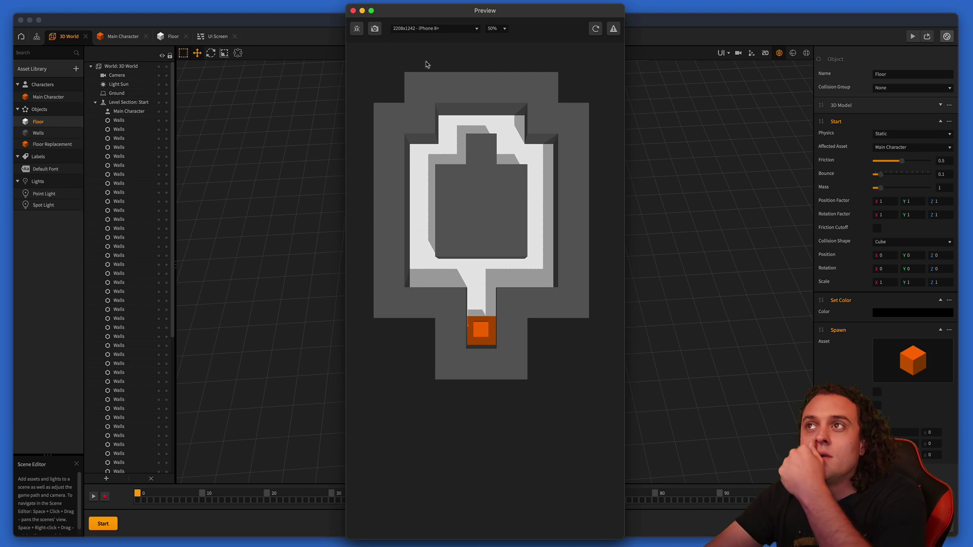
{"action": "left_click", "coordinate": [357, 28]}
{"action": "left_click", "coordinate": [595, 28]}
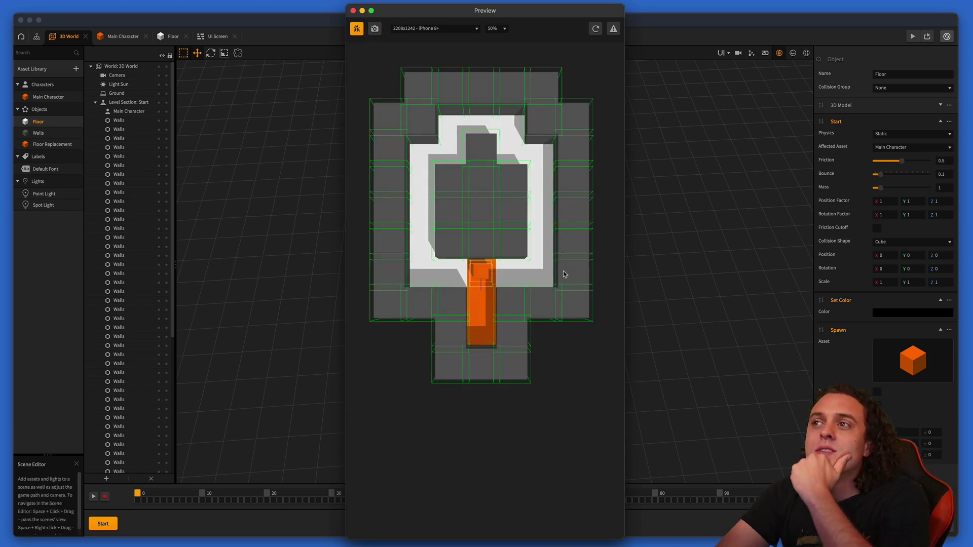
Slide the cube left along the lower corridor, then up the left side
{"action": "key", "text": "Left"}
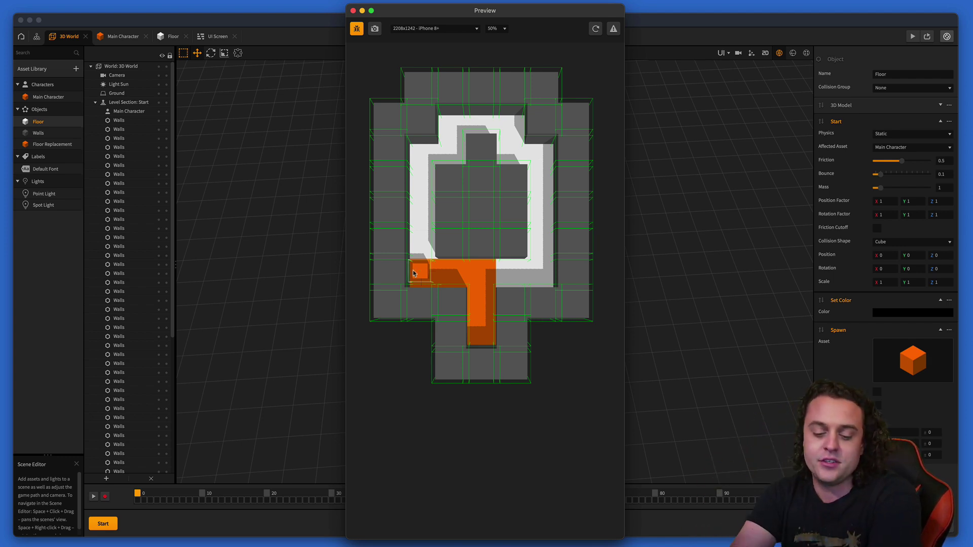
{"action": "key", "text": "Up"}
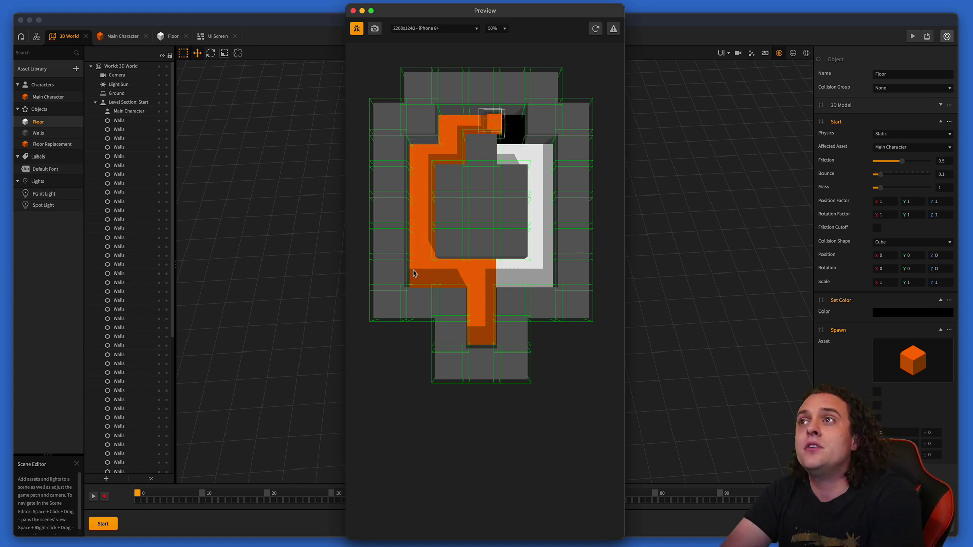